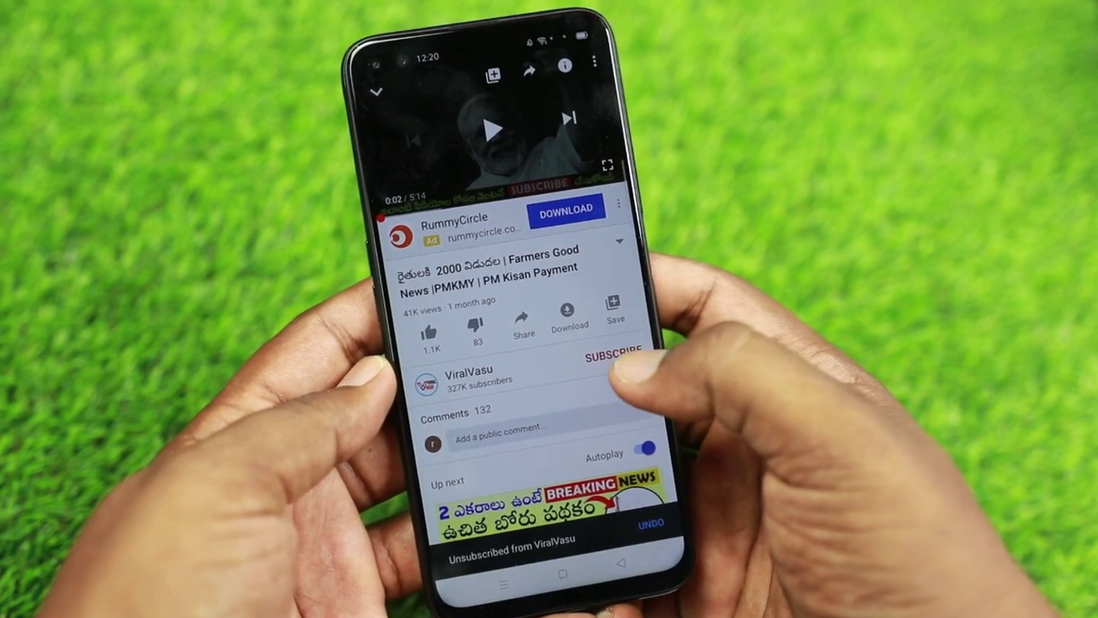
# - Subscribe to the video's channel and set its notification bell to All
pyautogui.click(601, 355)
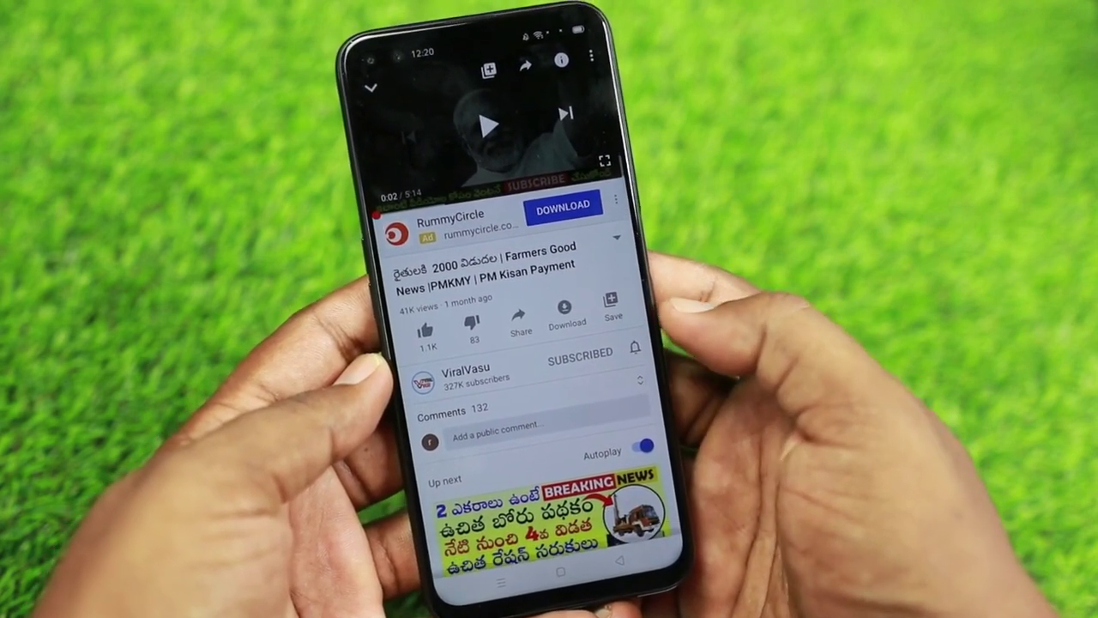
pyautogui.click(605, 350)
pyautogui.click(639, 348)
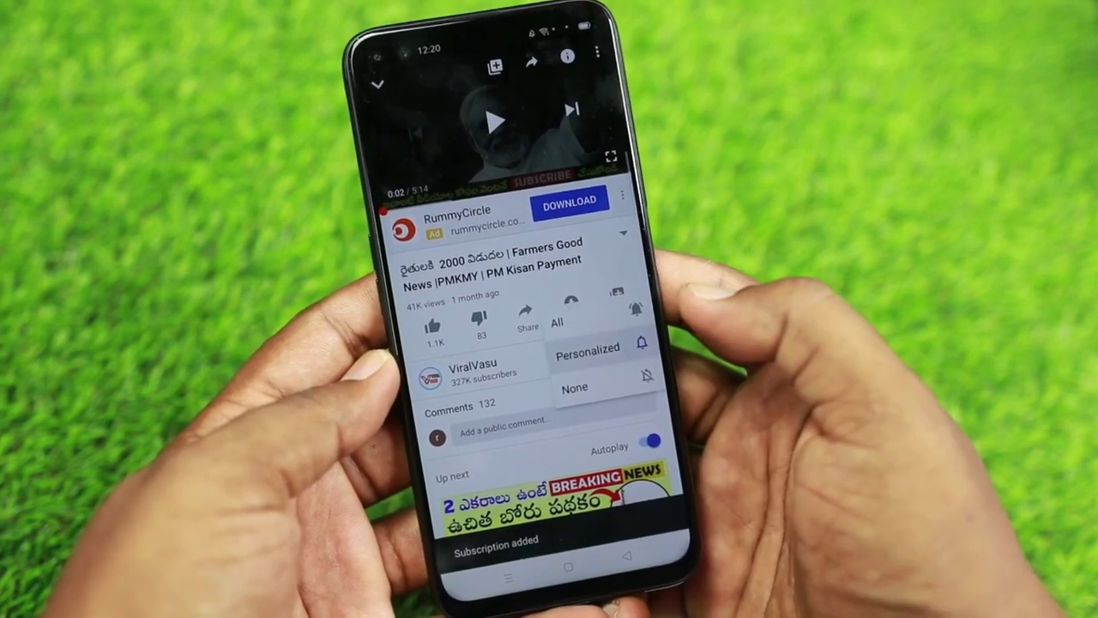
pyautogui.click(566, 324)
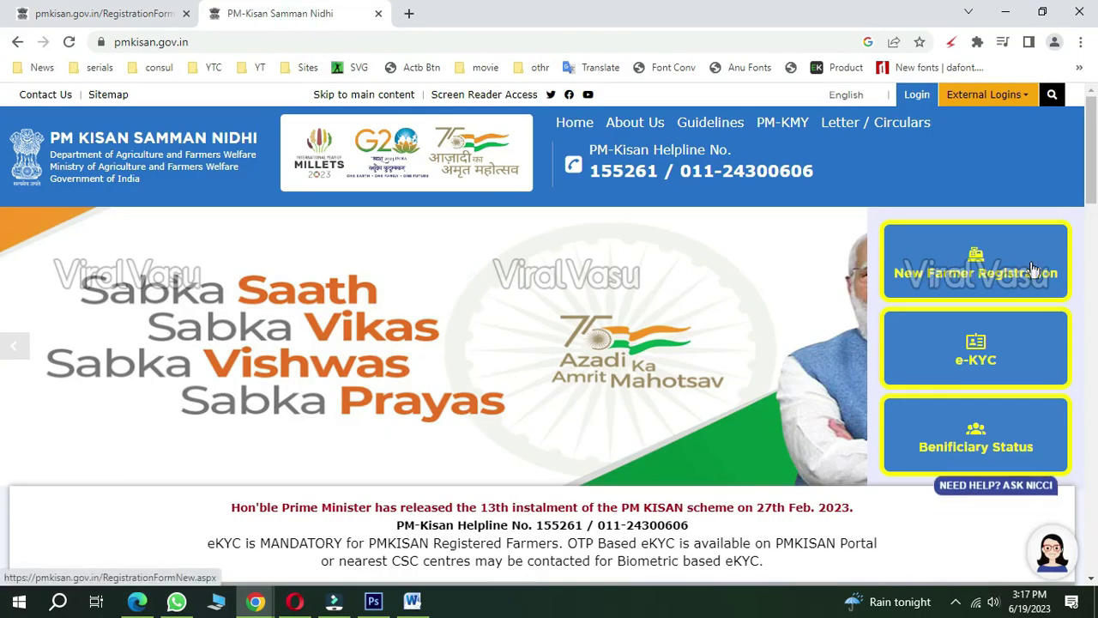
# - Open the New Farmer Registration form, keep Rural registration, and paste the farmer's Aadhaar number
pyautogui.click(979, 254)
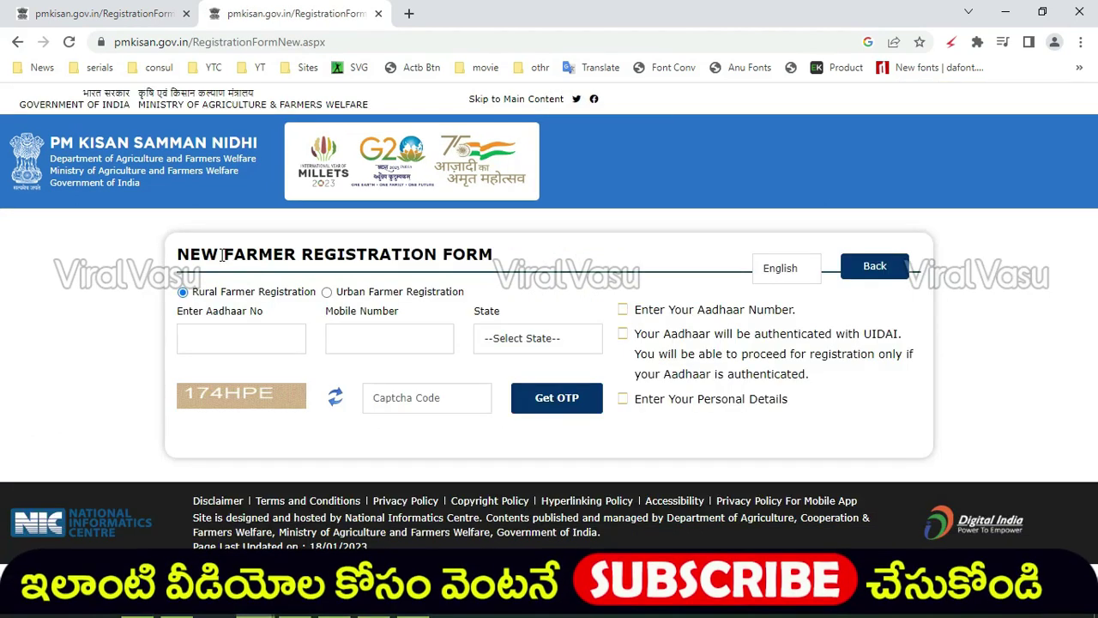
pyautogui.moveTo(222, 254); pyautogui.dragTo(491, 261)
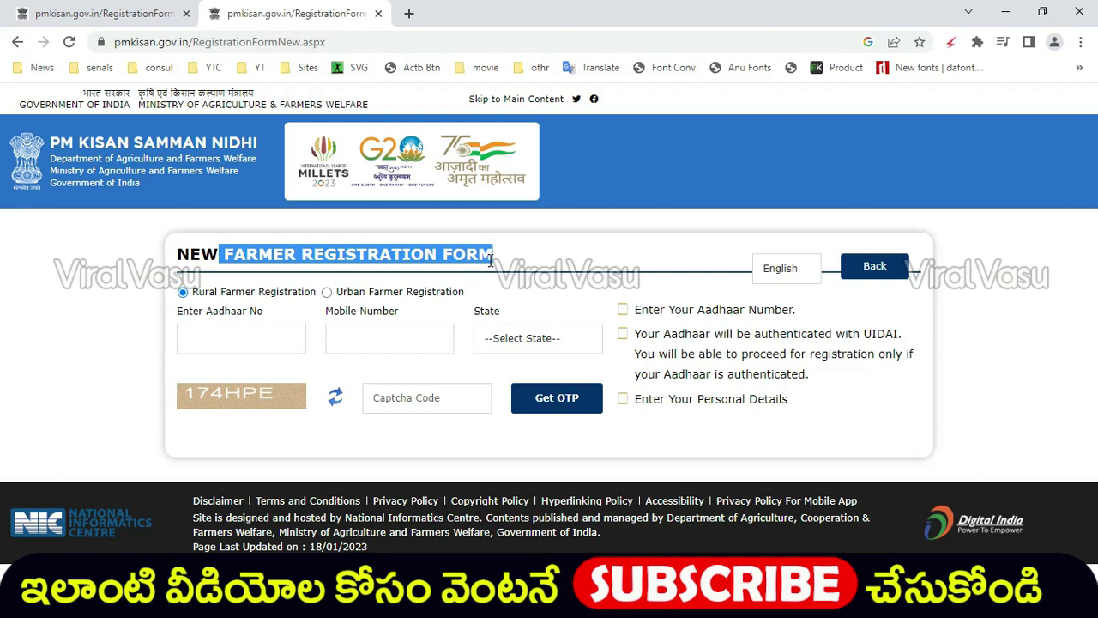
pyautogui.click(230, 294)
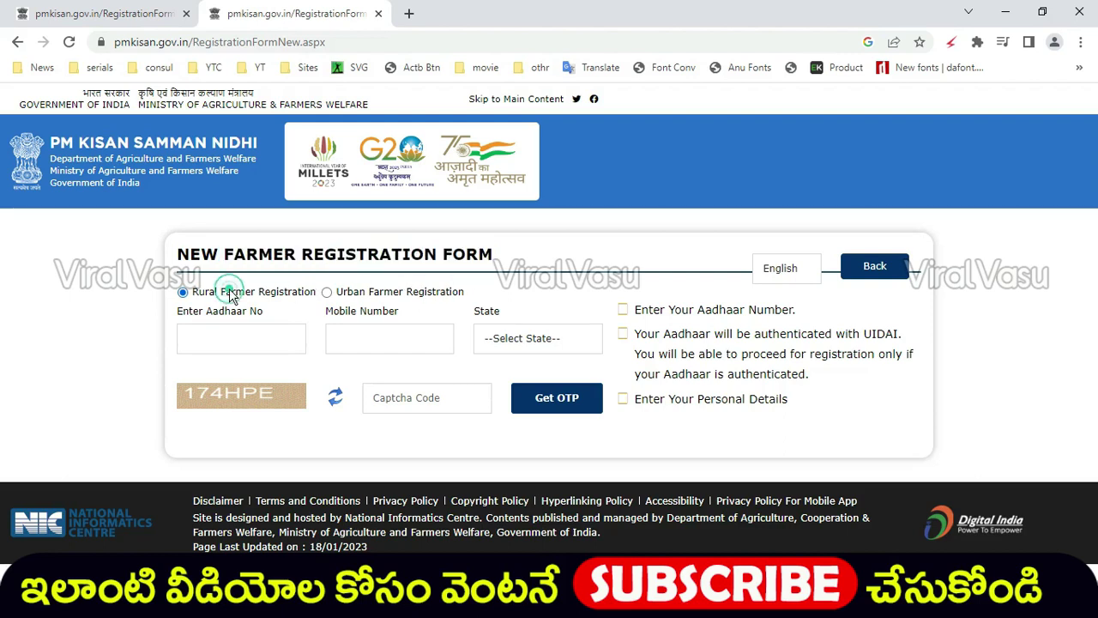
pyautogui.click(345, 294)
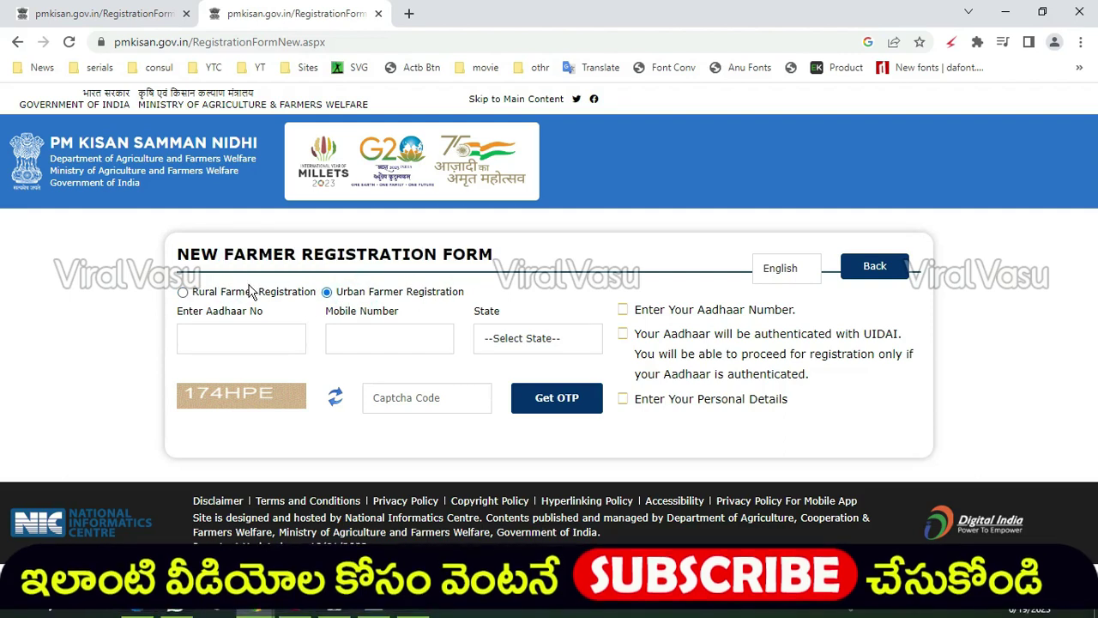
pyautogui.click(190, 293)
pyautogui.click(238, 329)
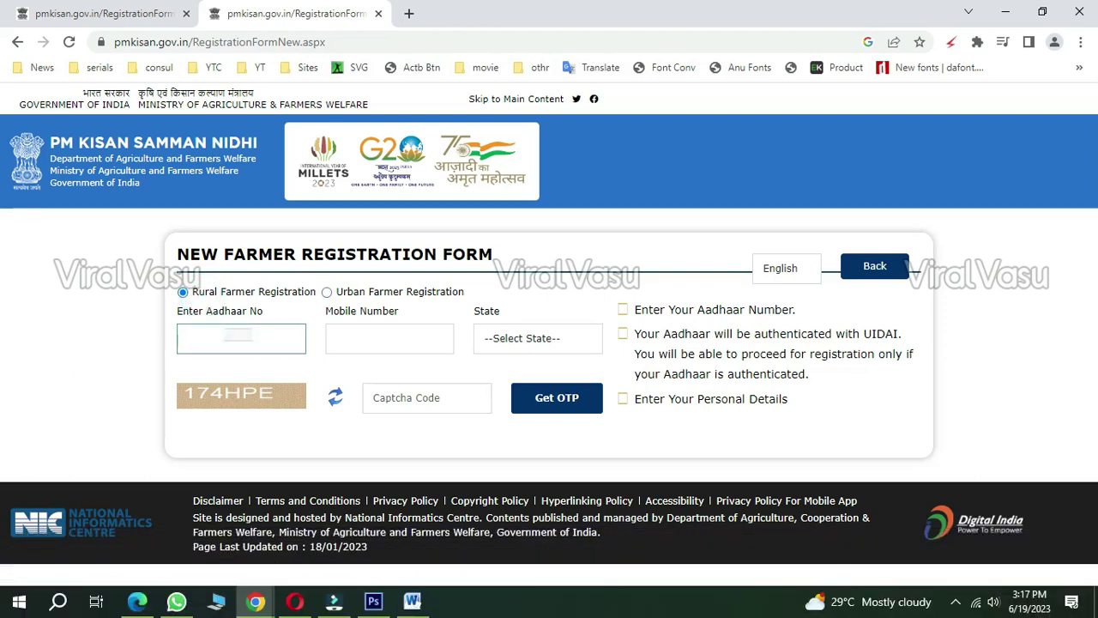
pyautogui.hotkey('ctrl', 'v')
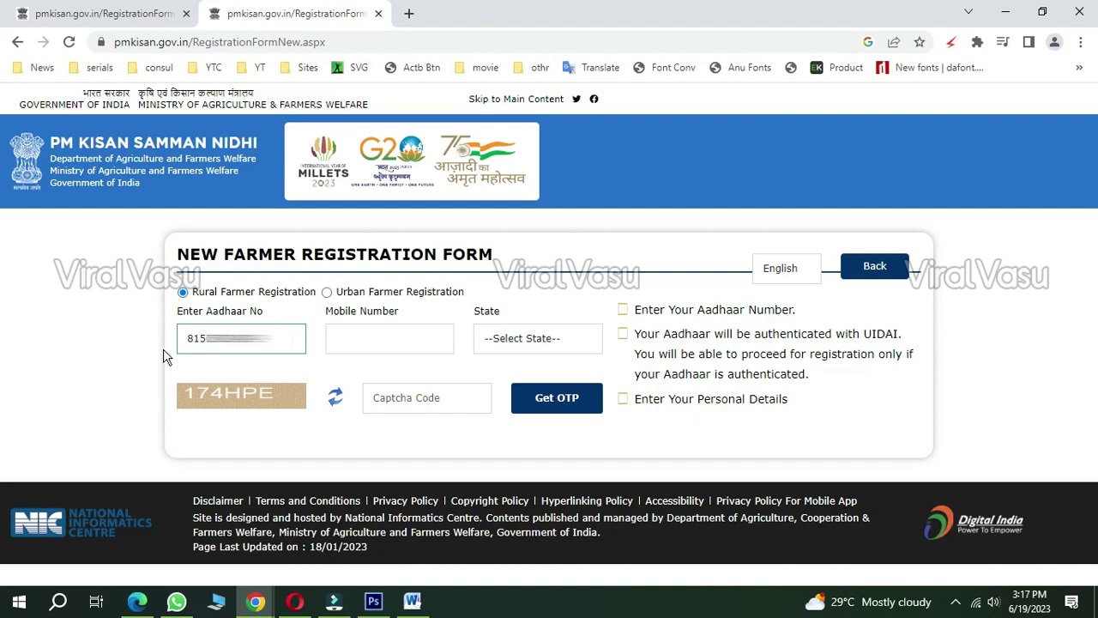
# - Enter the mobile number, choose ANDHRA PRADESH as state, and begin the captcha
pyautogui.moveTo(333, 296); pyautogui.dragTo(378, 316)
pyautogui.tripleClick(380, 314)
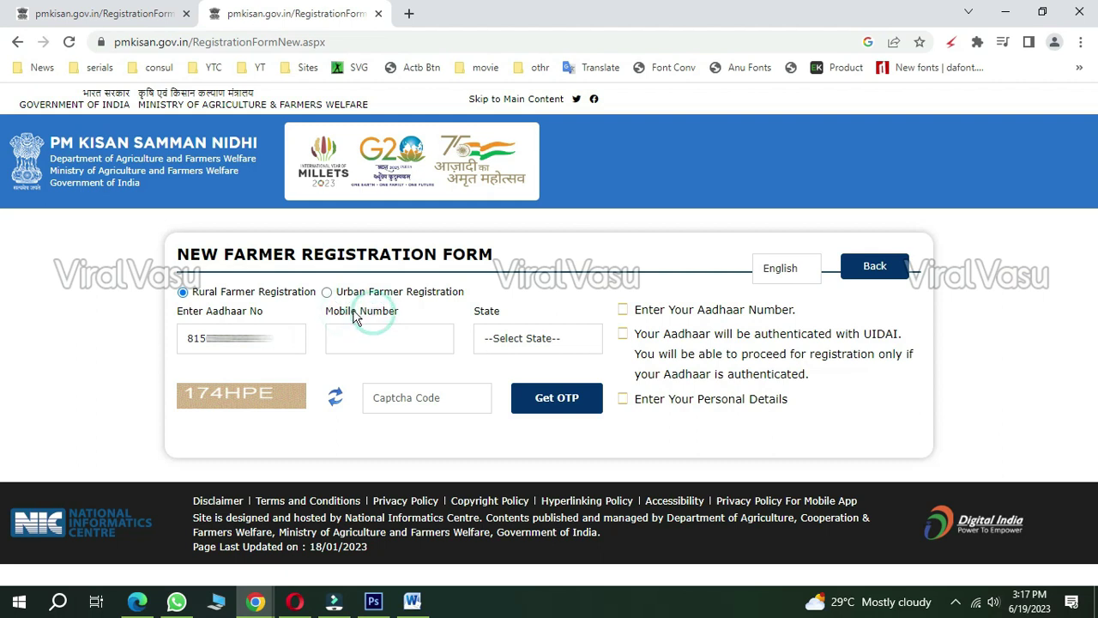
pyautogui.click(346, 345)
pyautogui.click(347, 345)
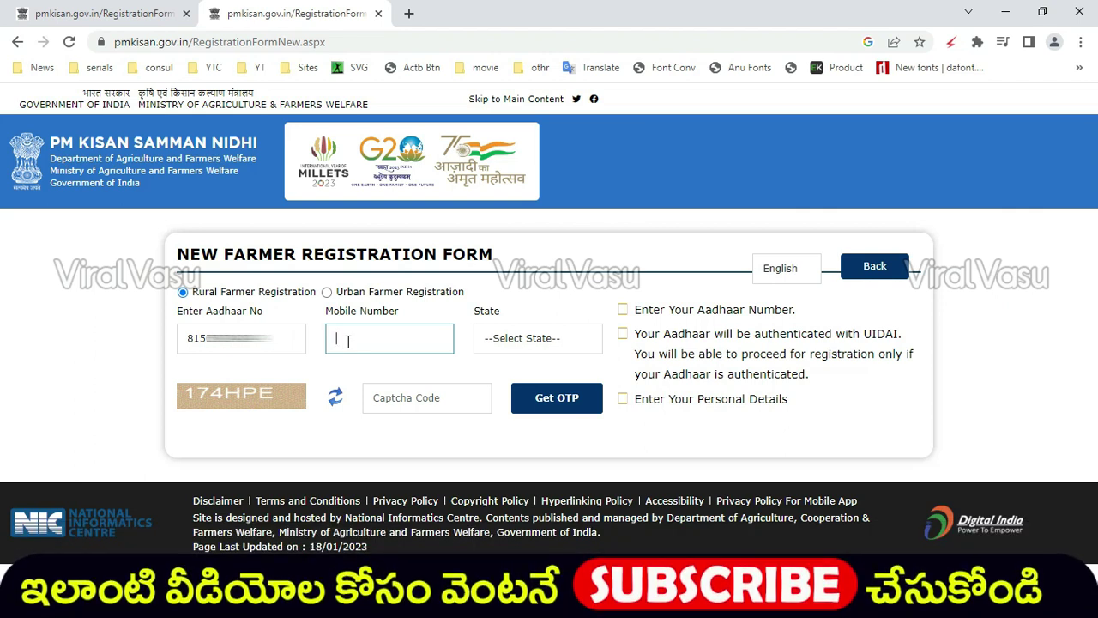
pyautogui.write('0000000')
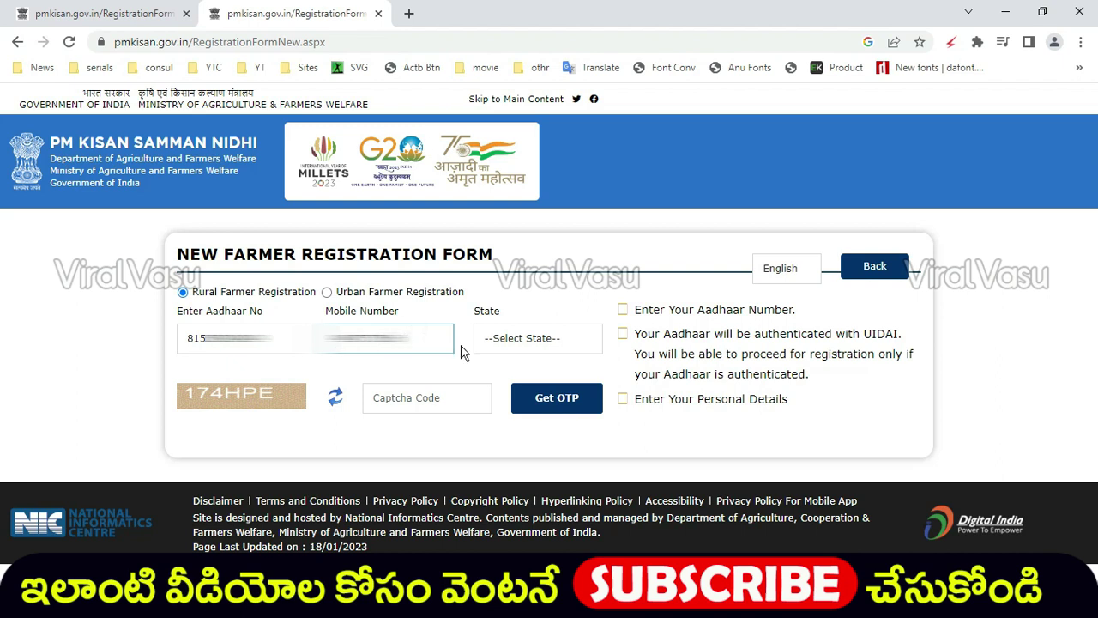
pyautogui.click(532, 343)
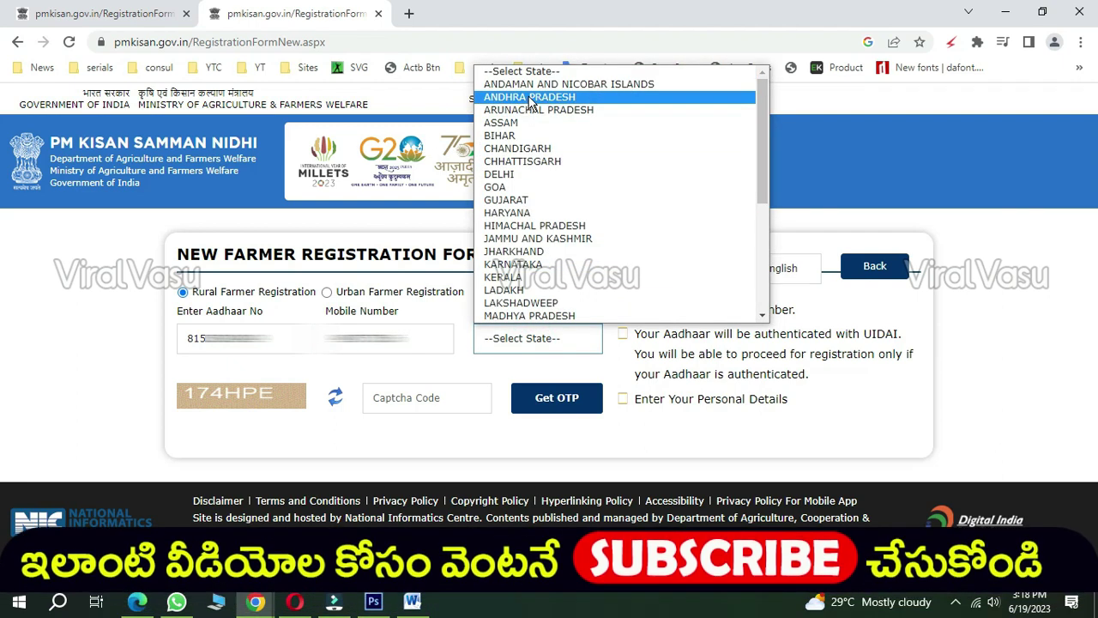
pyautogui.click(549, 83)
pyautogui.click(396, 390)
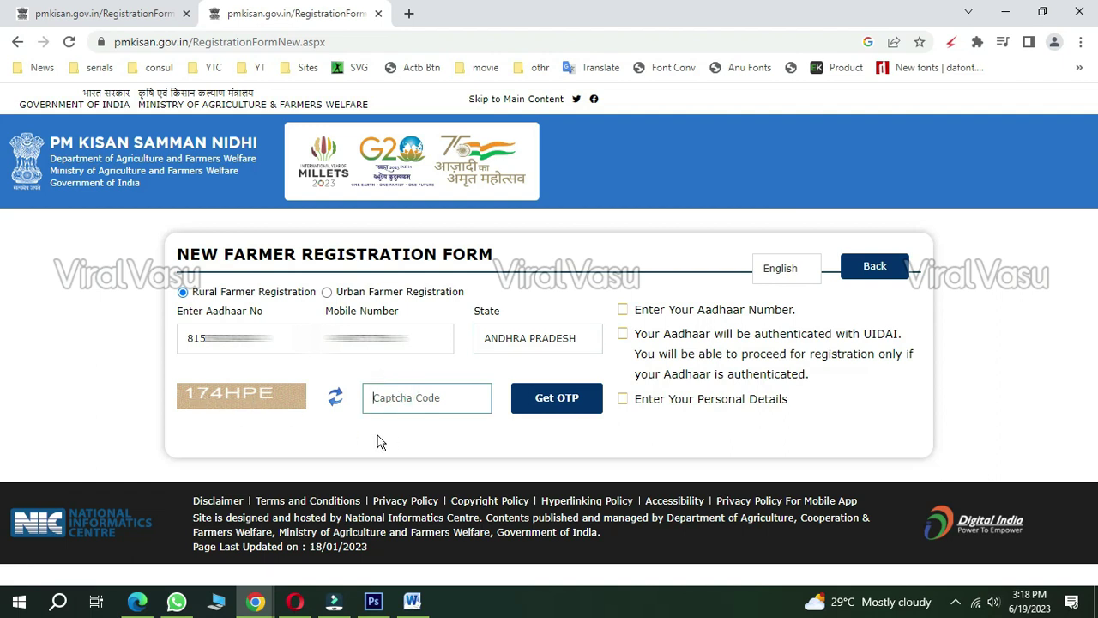
pyautogui.write('174HPE')
# - Request an OTP and enter the received code into the Enter OTP field
pyautogui.click(558, 407)
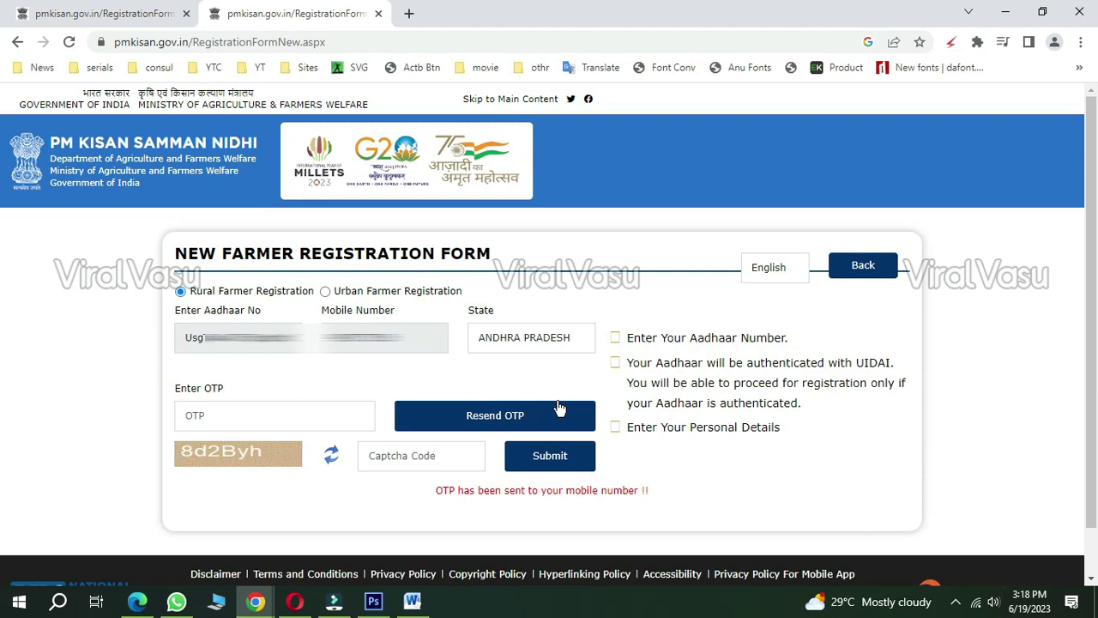
pyautogui.scroll(-2, 509, 512)
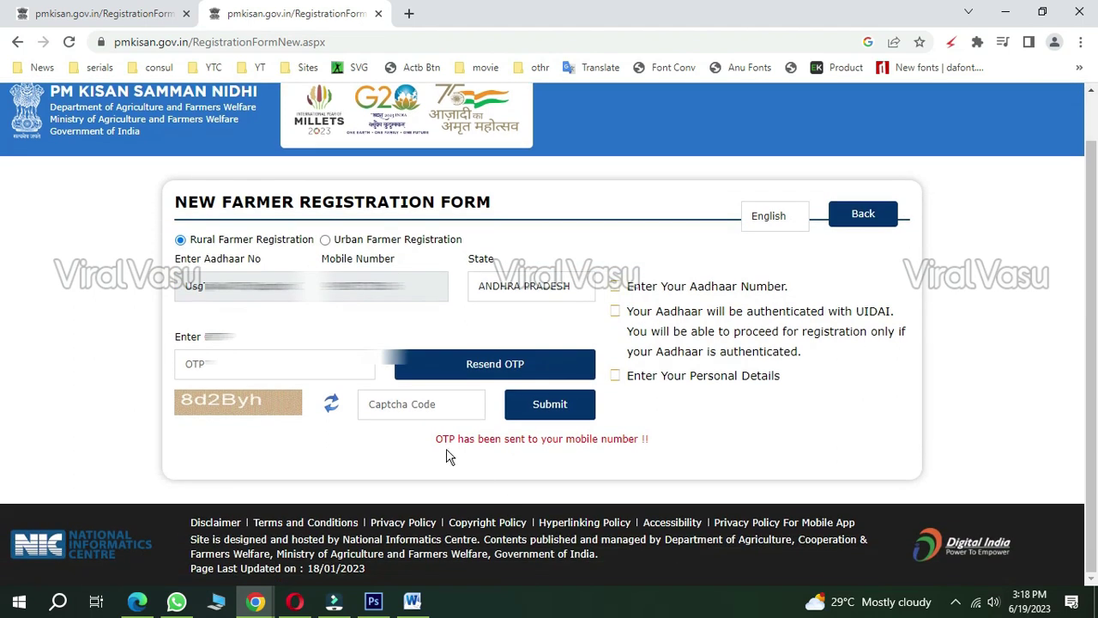
pyautogui.moveTo(441, 440); pyautogui.dragTo(643, 436)
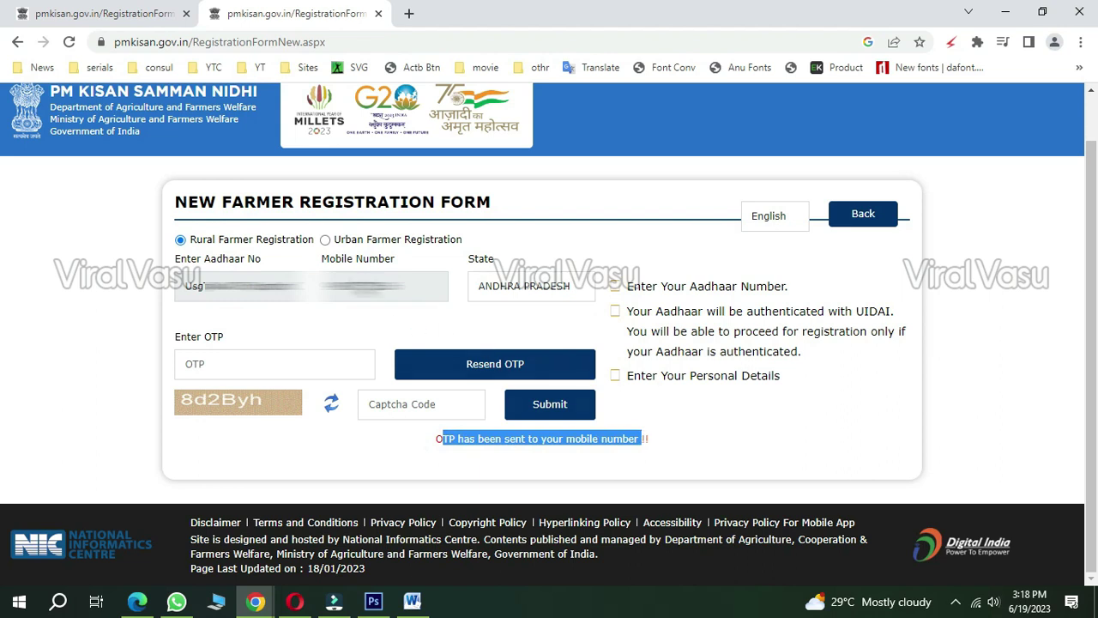
pyautogui.click(643, 436)
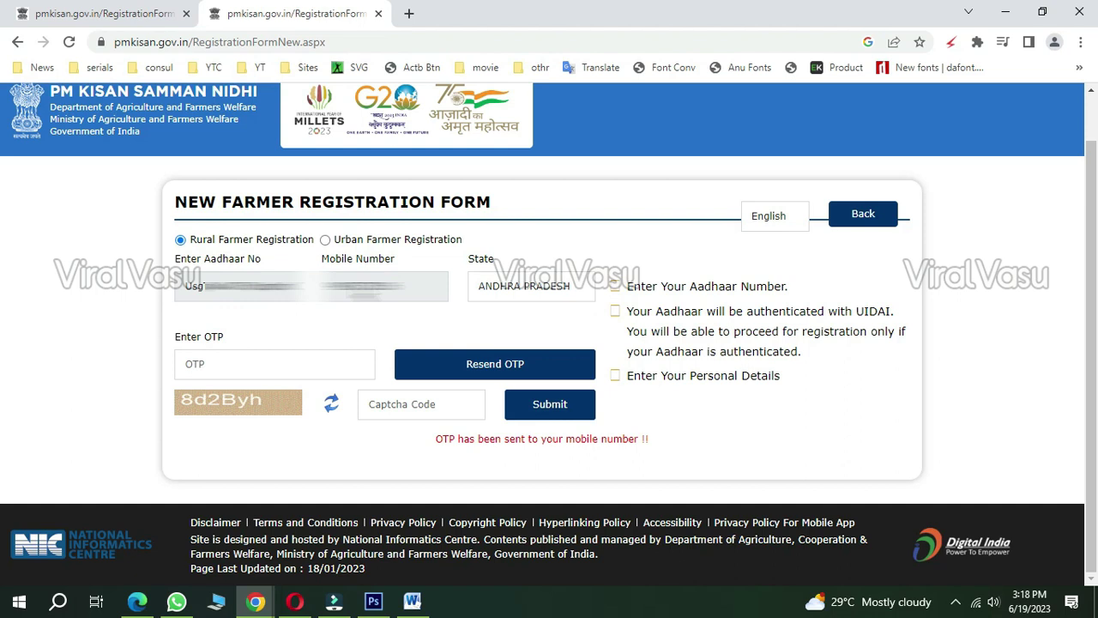
pyautogui.click(248, 365)
pyautogui.click(412, 409)
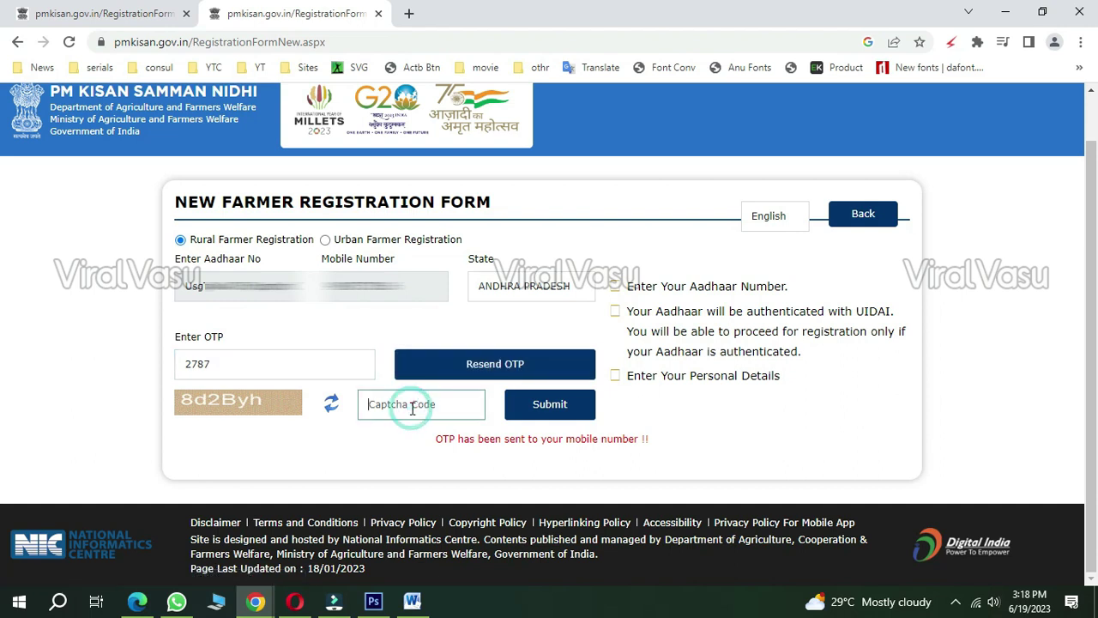
# - Finish the captcha and submit the mobile OTP
pyautogui.write('8d2Byh')
pyautogui.click(552, 418)
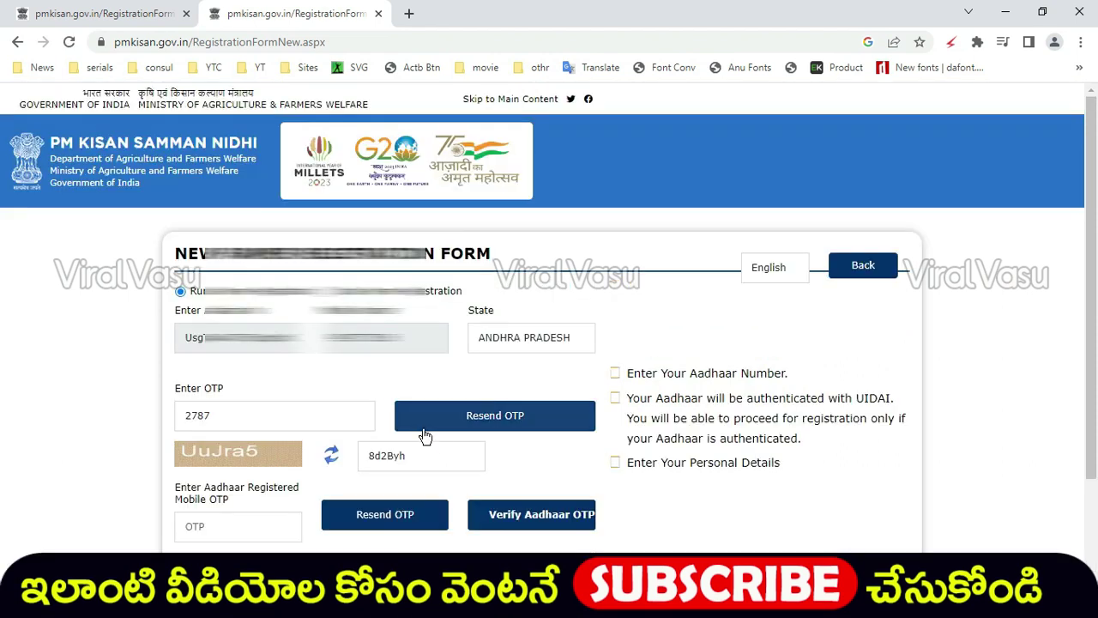
pyautogui.scroll(-2, 2, 245)
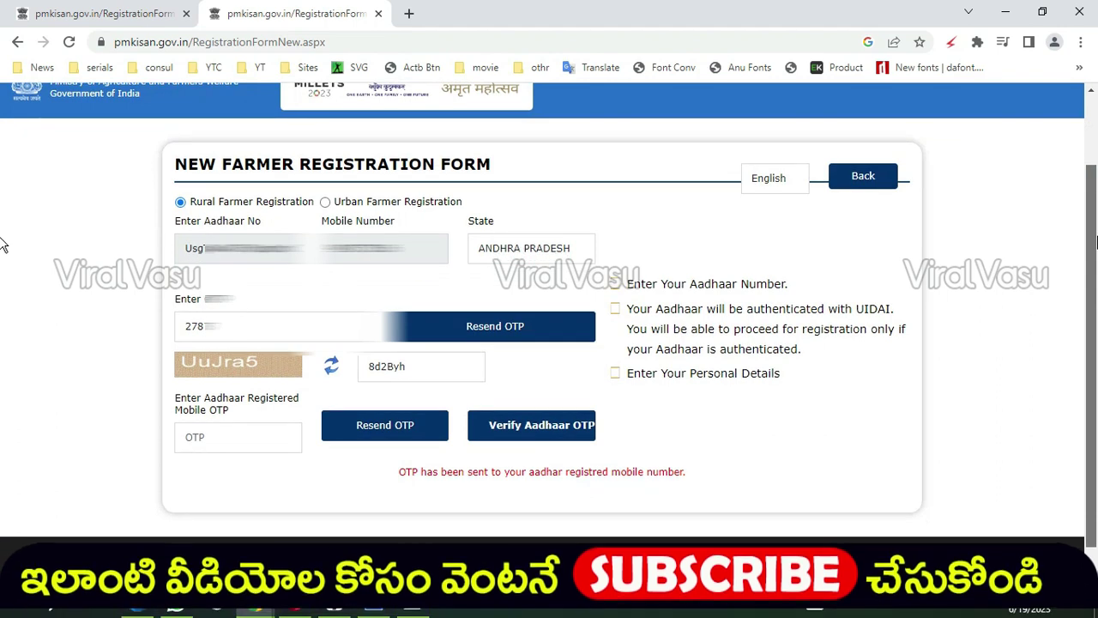
pyautogui.click(203, 325)
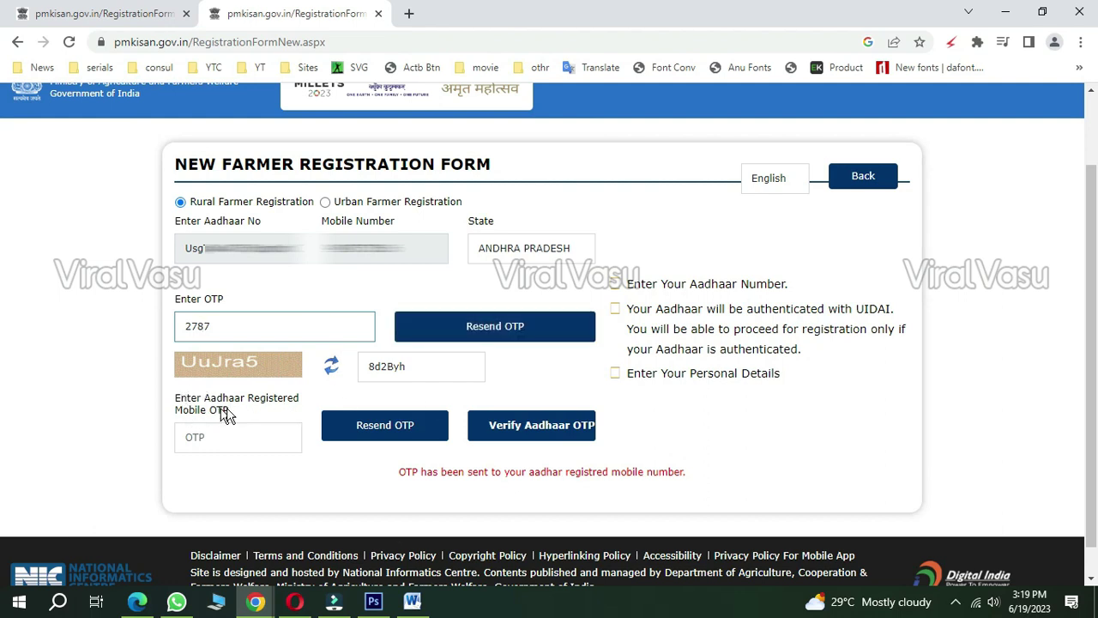
# - Enter the Aadhaar-registered mobile OTP and attempt Aadhaar verification
pyautogui.click(227, 438)
pyautogui.moveTo(433, 472); pyautogui.dragTo(674, 472)
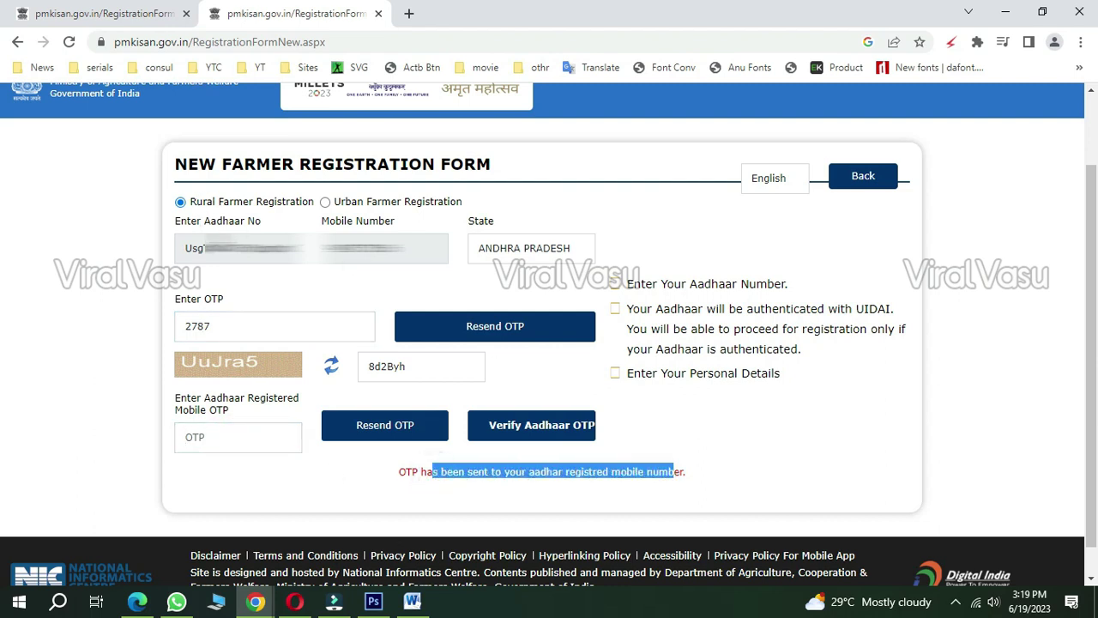
pyautogui.click(227, 248)
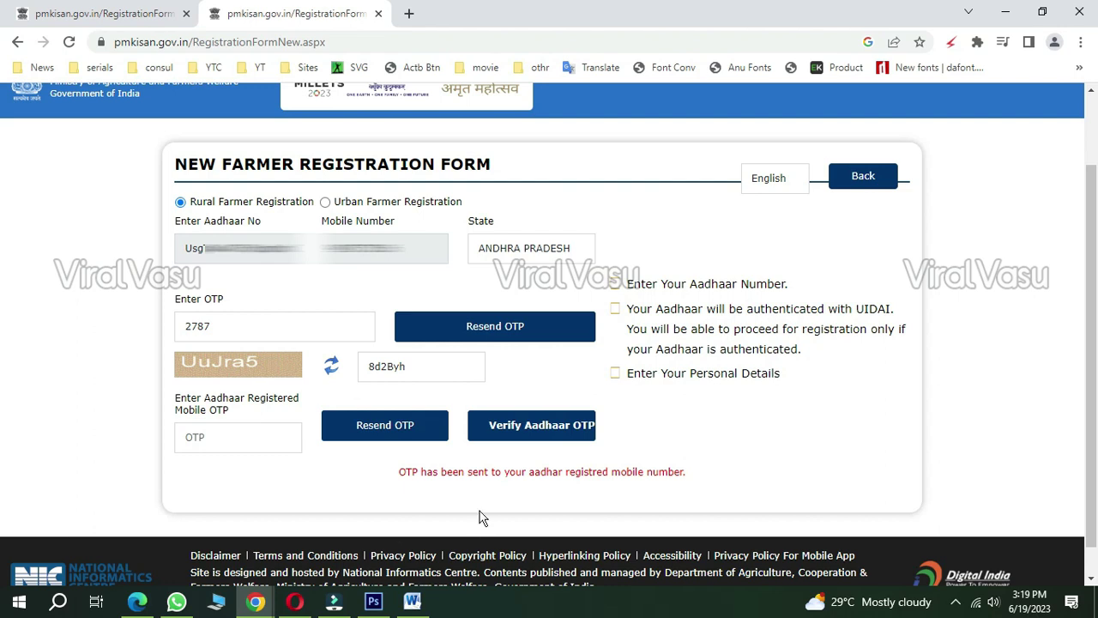
pyautogui.click(225, 442)
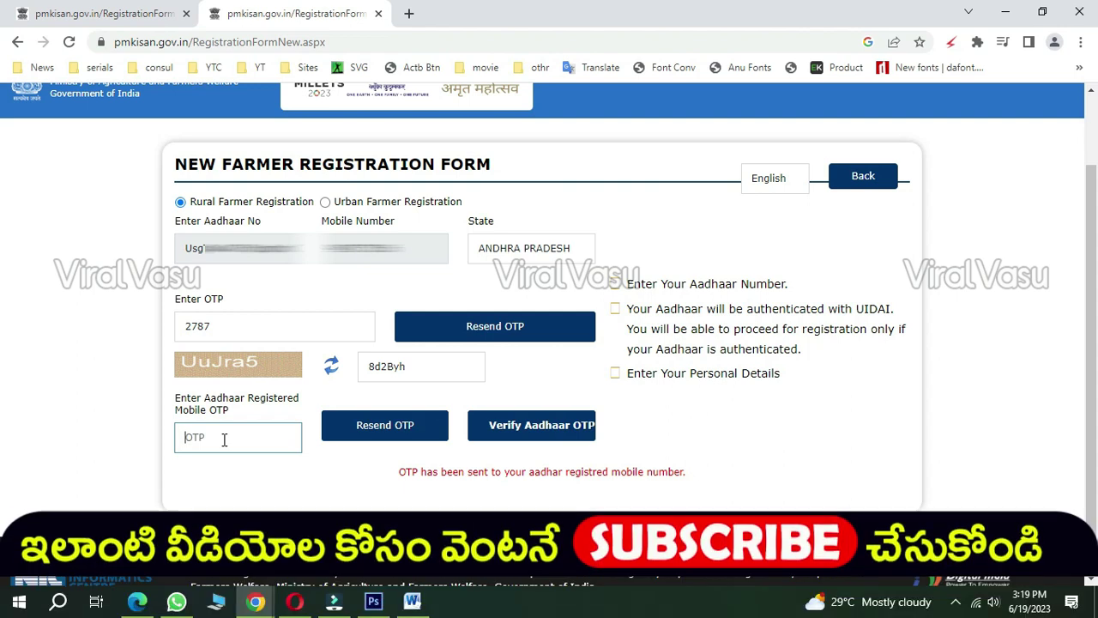
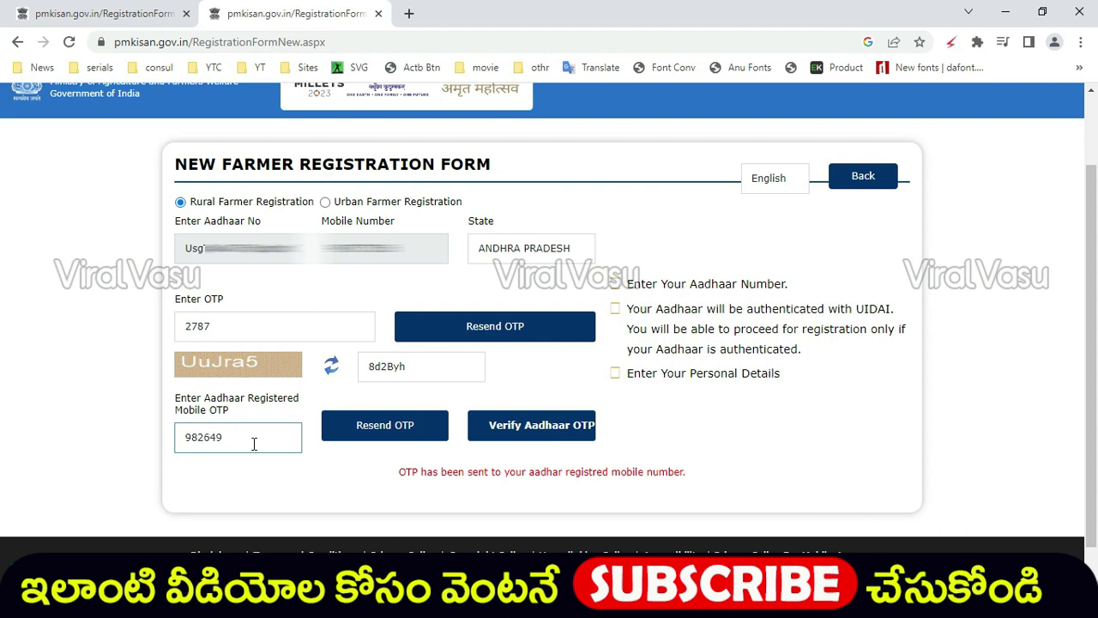
pyautogui.moveTo(187, 439); pyautogui.dragTo(455, 416)
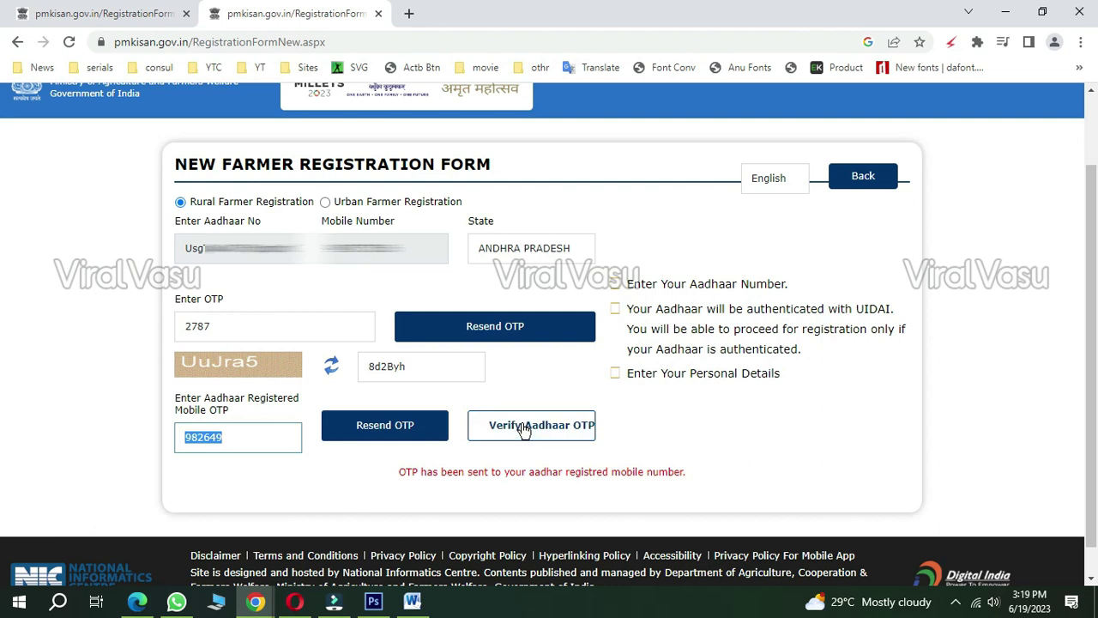
pyautogui.click(525, 429)
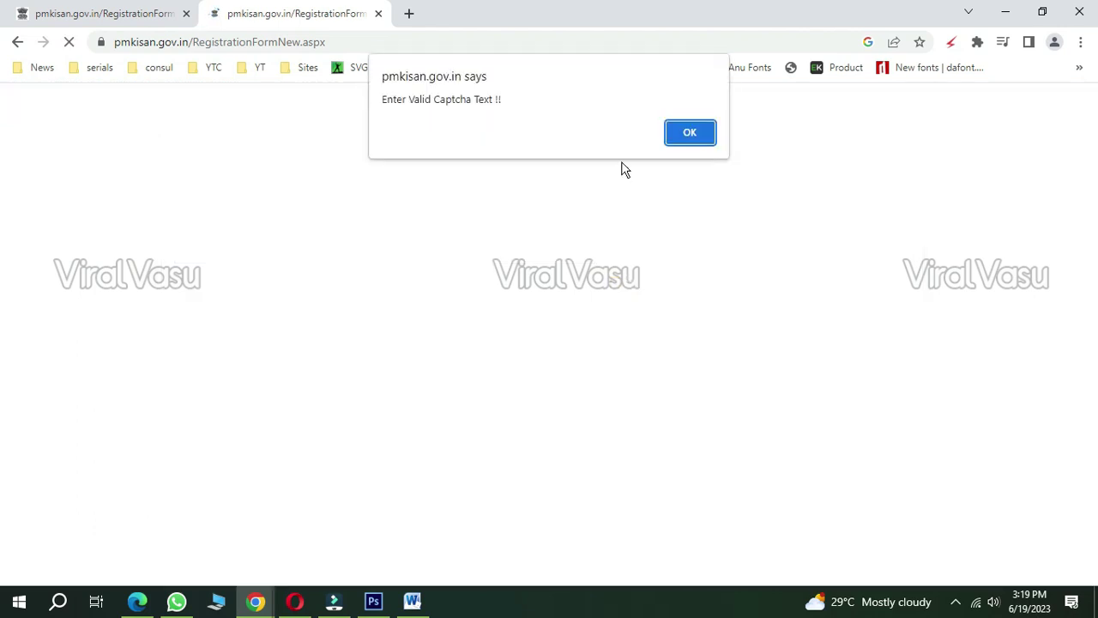
# - Dismiss the invalid-captcha alert, re-enter the captcha, and verify the Aadhaar OTP
pyautogui.moveTo(393, 100); pyautogui.dragTo(468, 99)
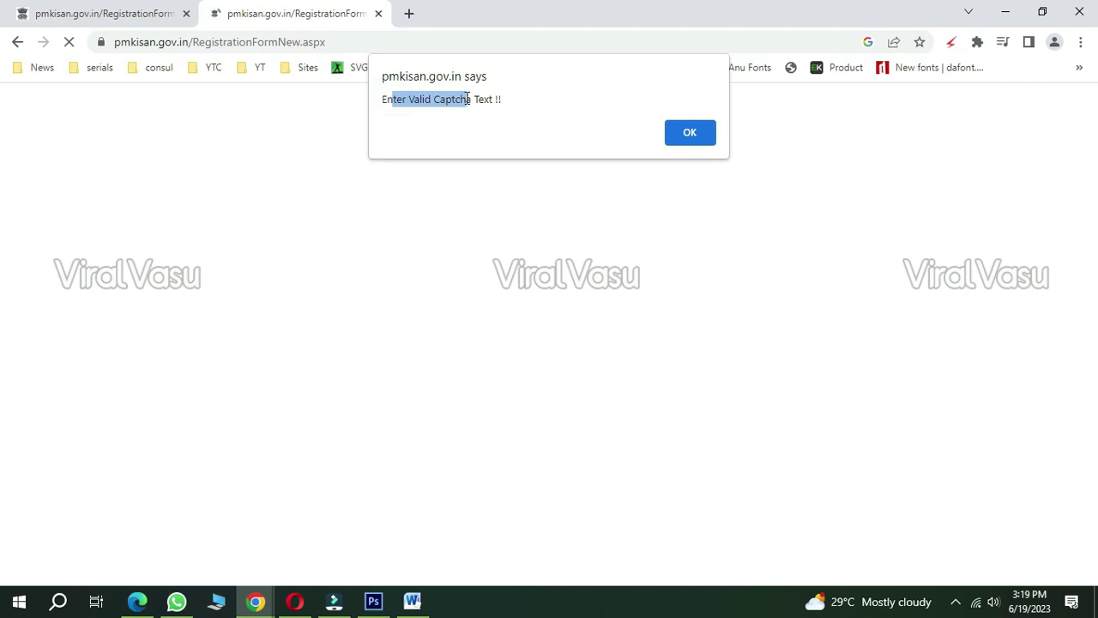
pyautogui.click(685, 134)
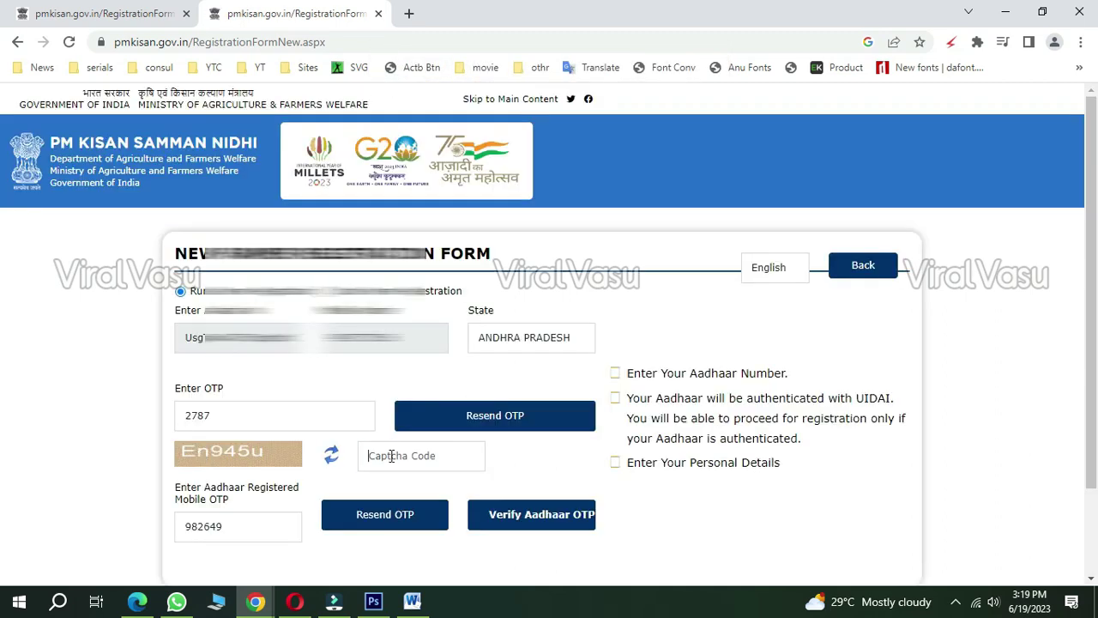
pyautogui.click(391, 456)
pyautogui.scroll(-2, 378, 352)
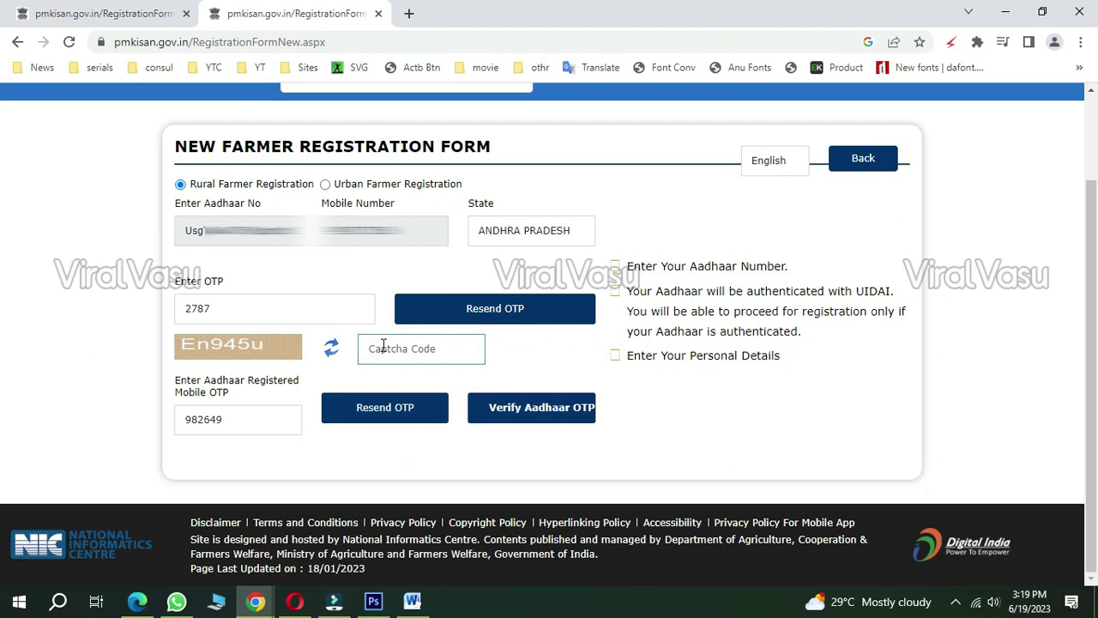
pyautogui.write('En945u')
pyautogui.click(525, 407)
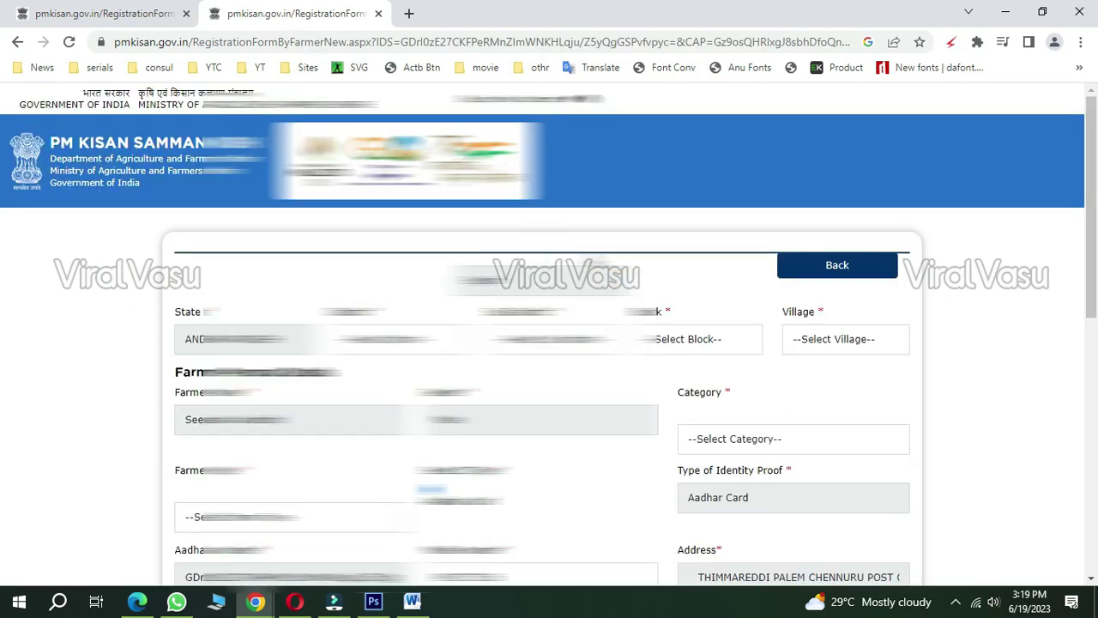
# - Scroll to the land details section and set Land Transfer Status to After 01-02-2019
pyautogui.moveTo(1091, 147); pyautogui.dragTo(1097, 525)
pyautogui.moveTo(1095, 424)
pyautogui.mouseDown()
pyautogui.moveTo(1091, 148)
pyautogui.moveTo(1095, 429)
pyautogui.mouseUp()
pyautogui.click(254, 315)
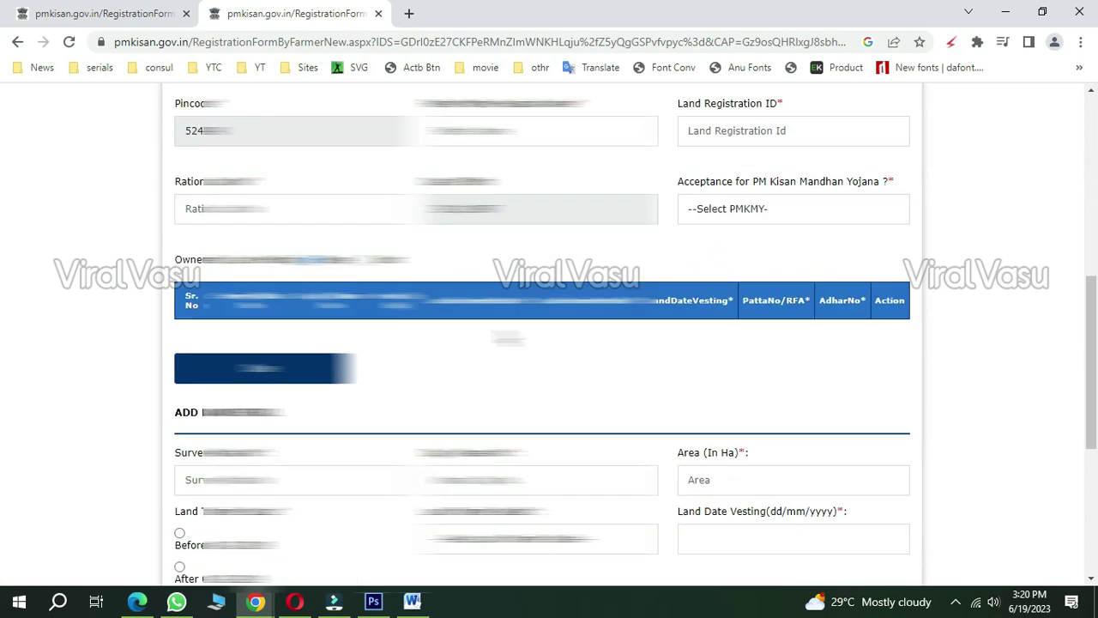
pyautogui.scroll(-5, 549, 344)
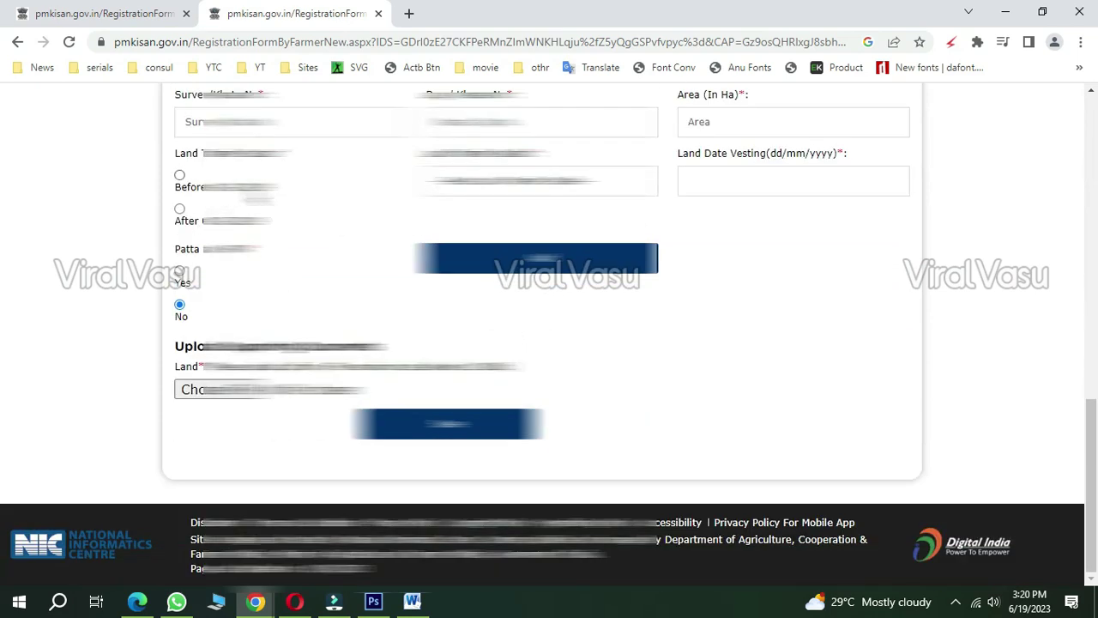
pyautogui.doubleClick(243, 221)
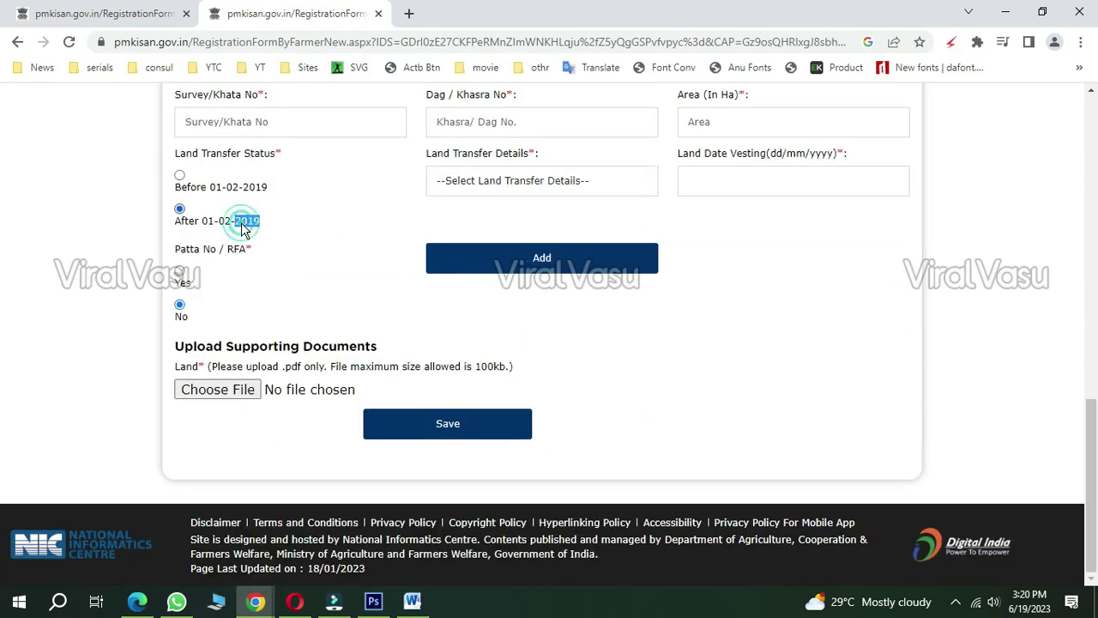
pyautogui.click(189, 253)
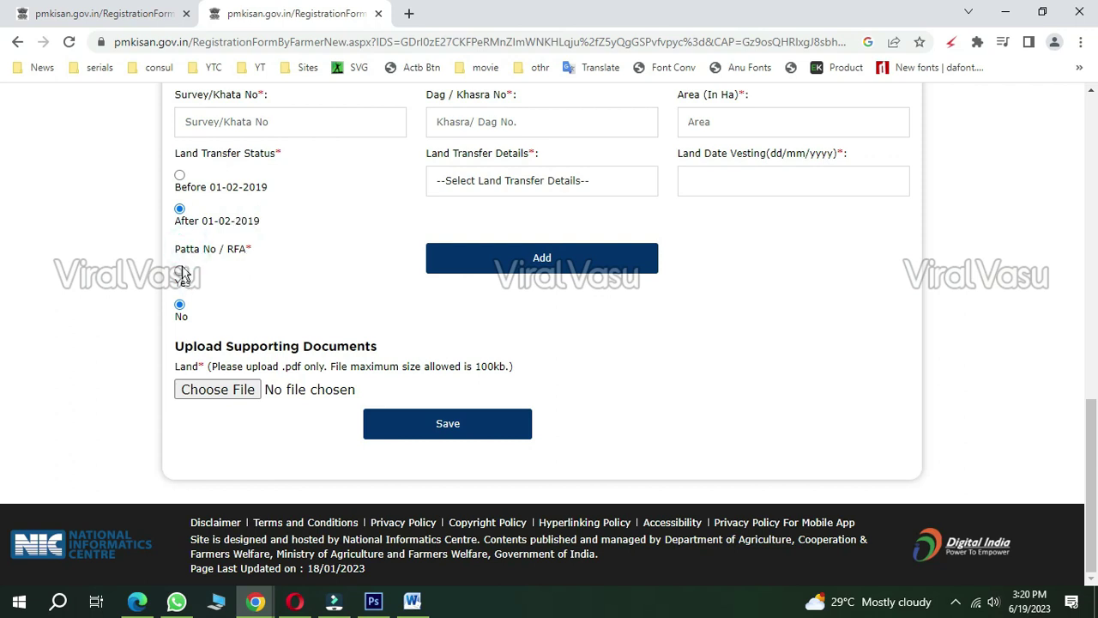
# - Leave Patta No / RFA at No and inspect the Land Transfer Details options without choosing
pyautogui.click(181, 272)
pyautogui.click(181, 305)
pyautogui.click(486, 191)
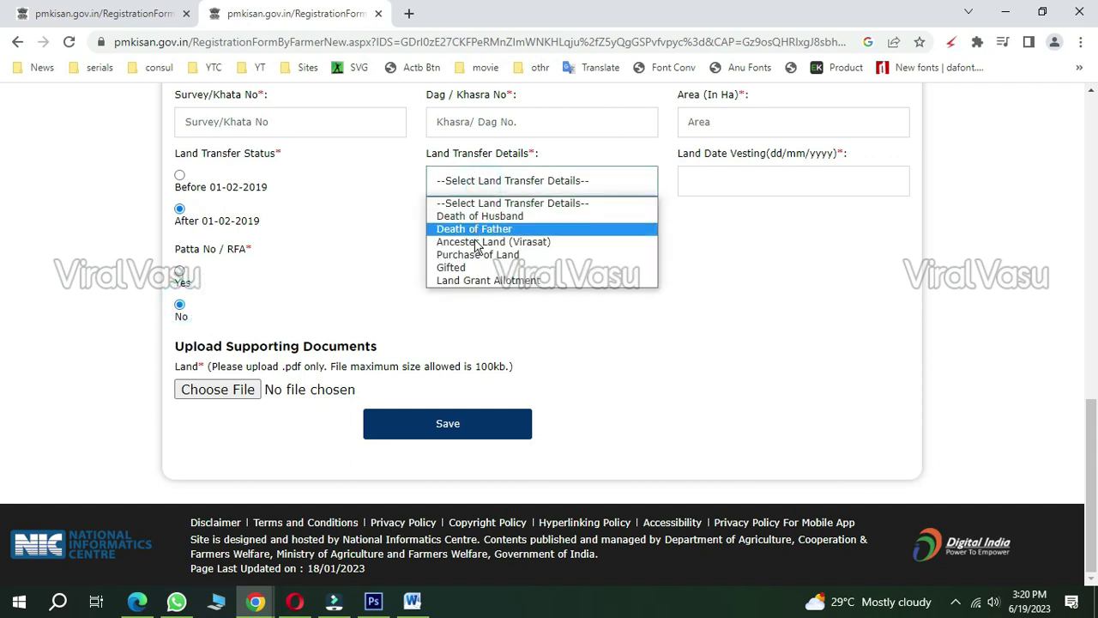
pyautogui.click(689, 173)
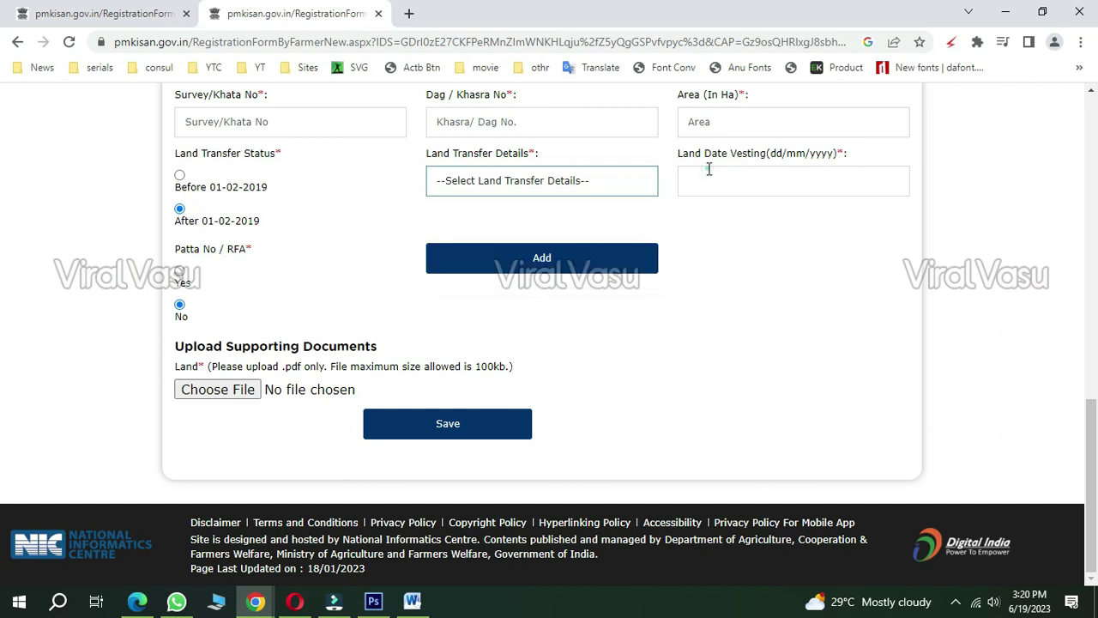
pyautogui.click(709, 169)
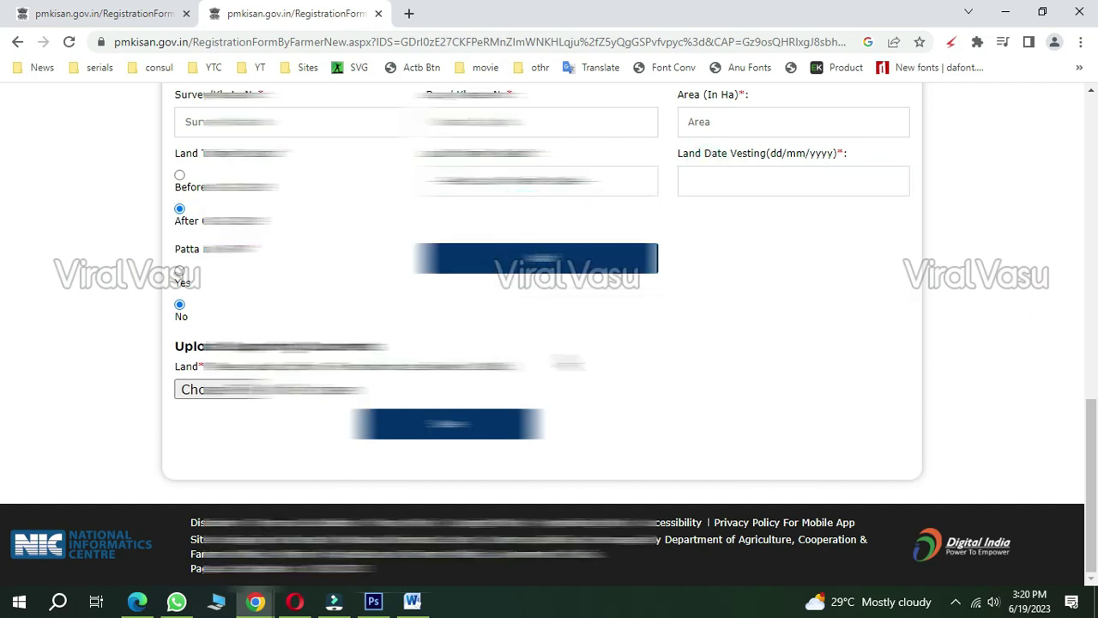
pyautogui.scroll(15, 549, 335)
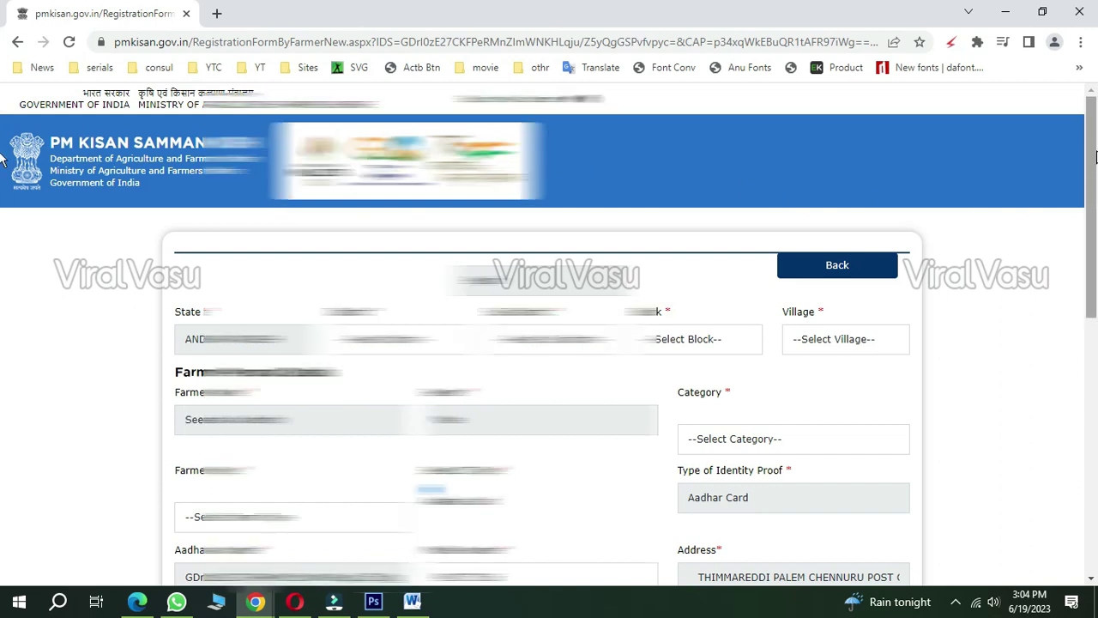
# - Select SPSR NELLORE as district and Dagadarthi as sub-district
pyautogui.scroll(-10, 2, 319)
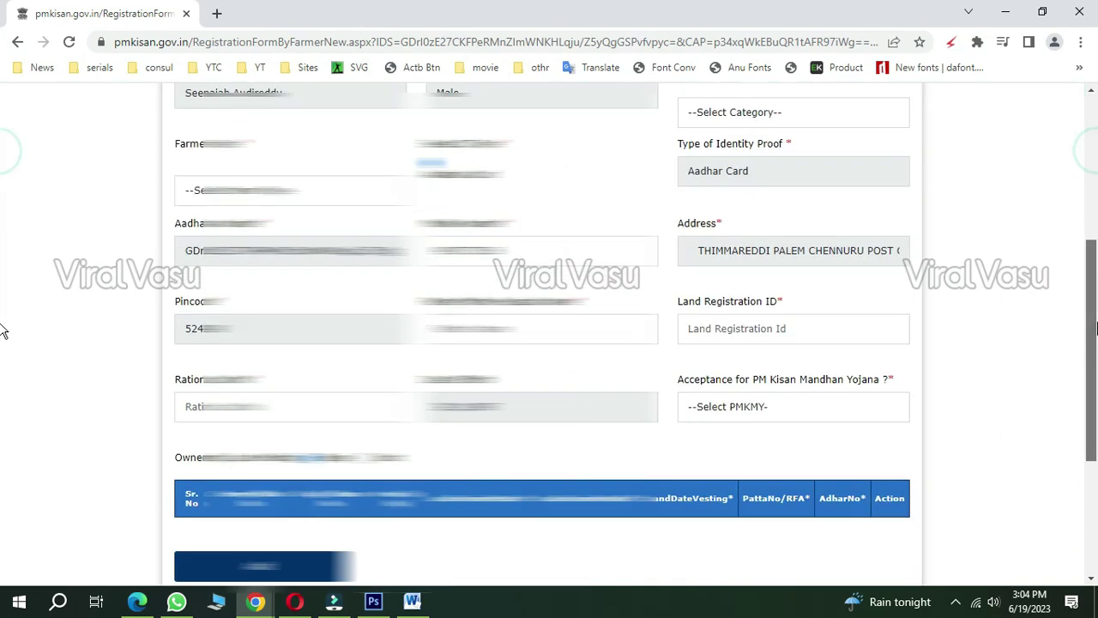
pyautogui.scroll(10, 2, 319)
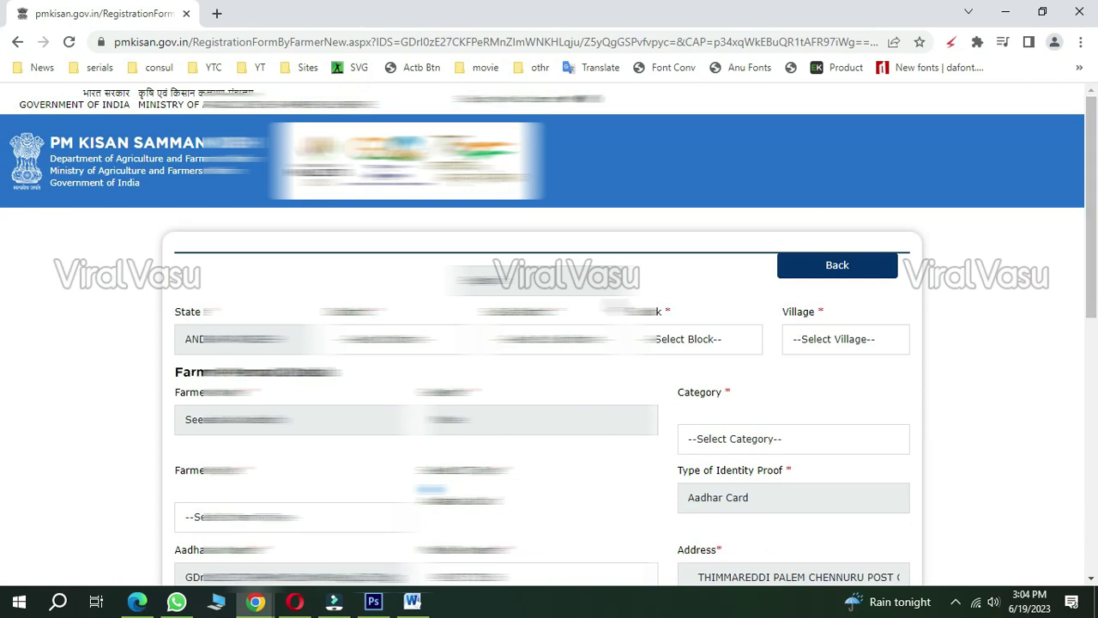
pyautogui.click(658, 257)
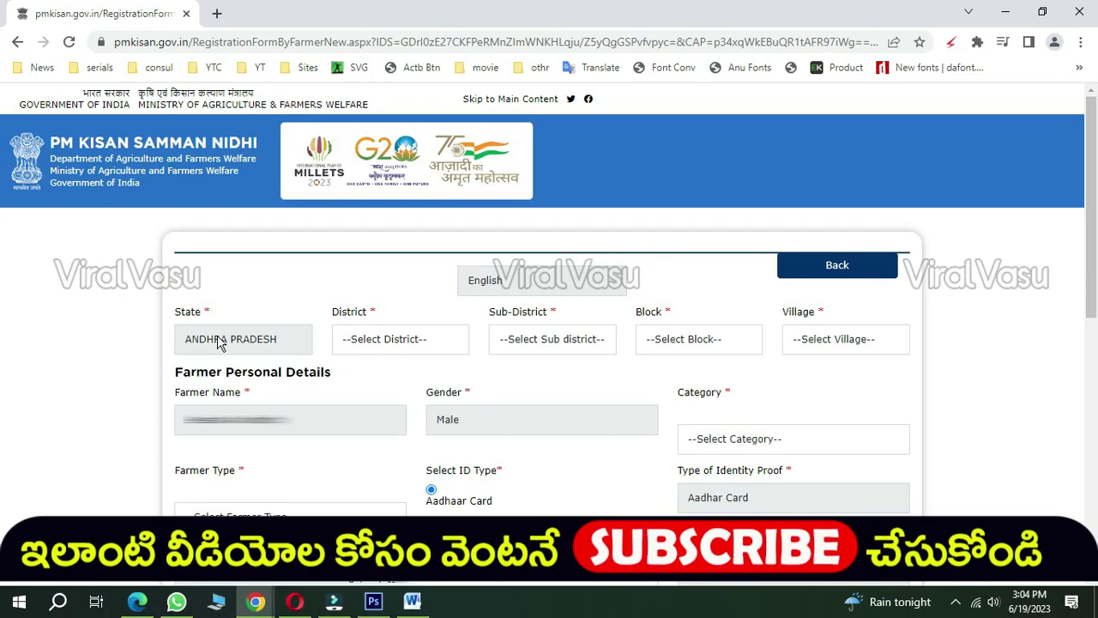
pyautogui.click(199, 336)
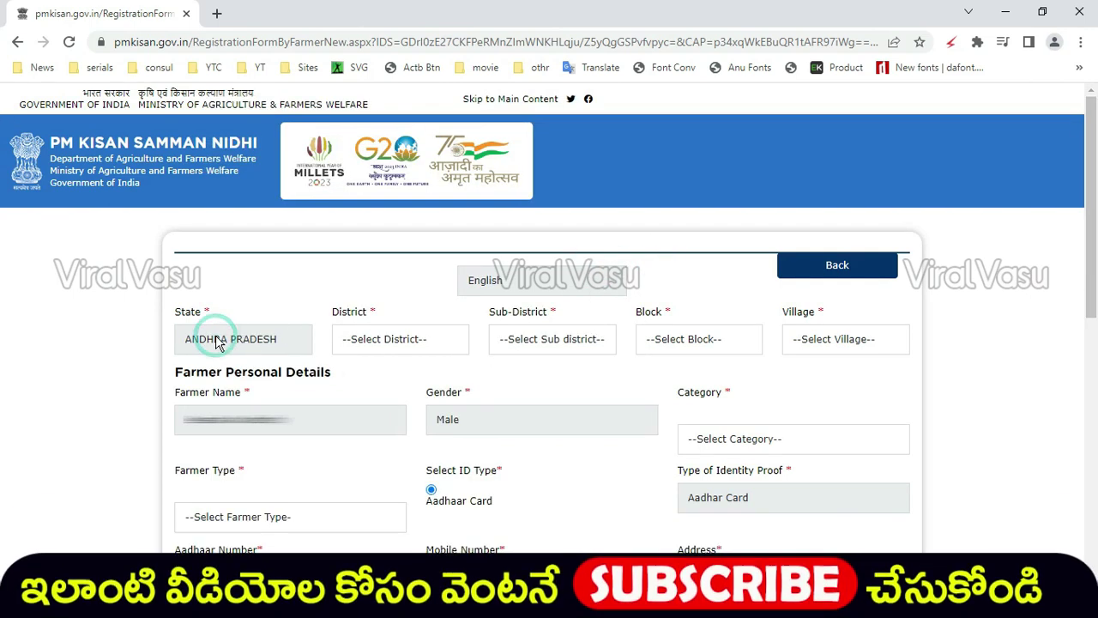
pyautogui.click(378, 343)
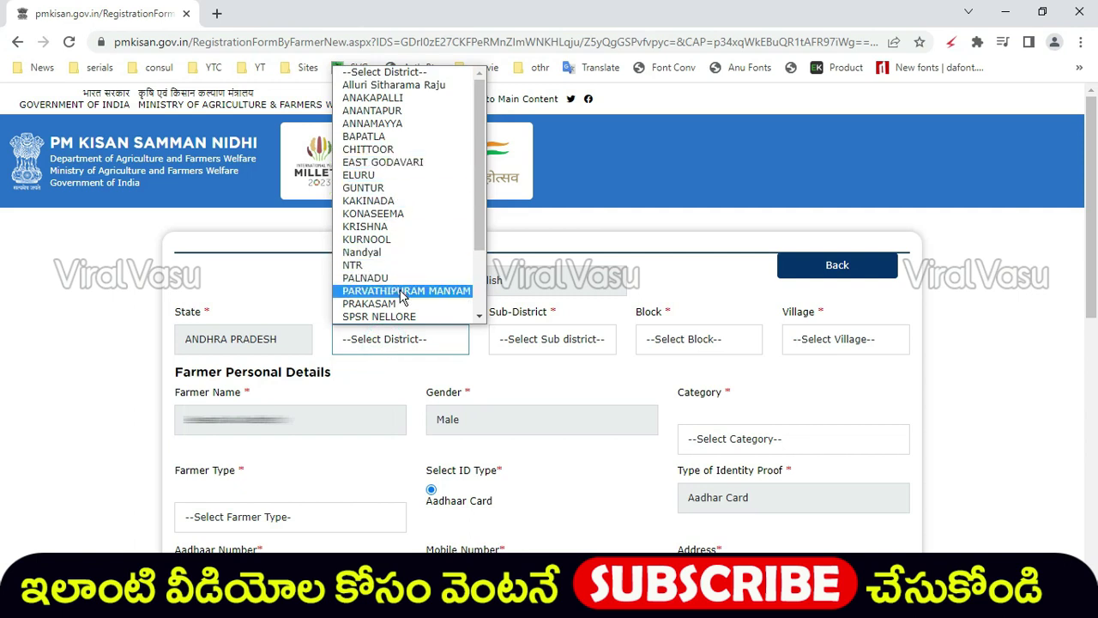
pyautogui.click(380, 316)
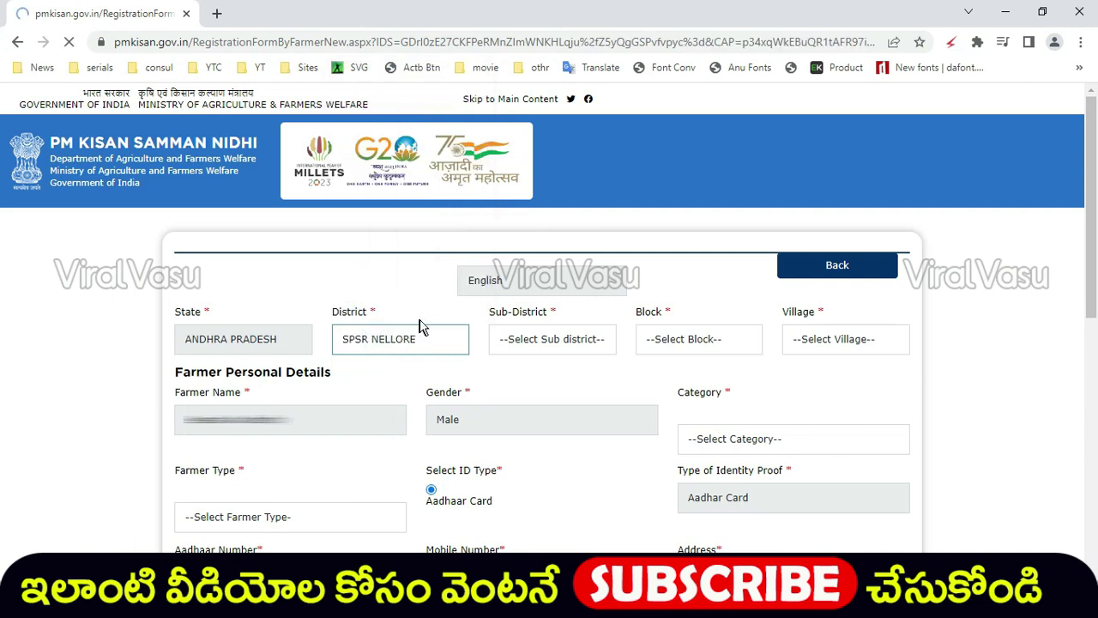
pyautogui.click(534, 344)
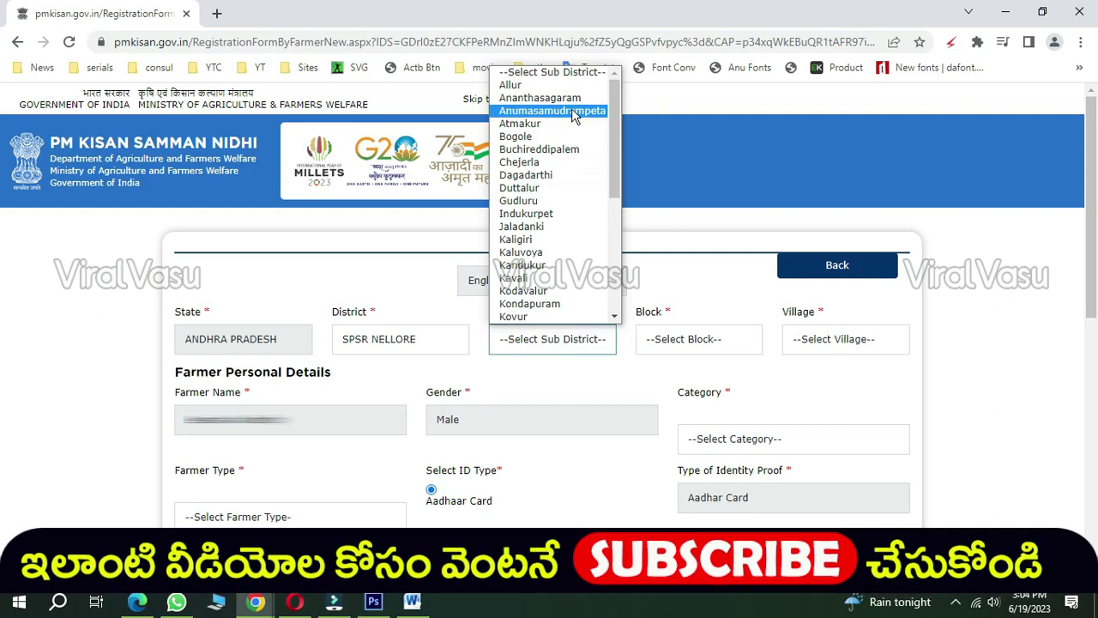
pyautogui.click(538, 175)
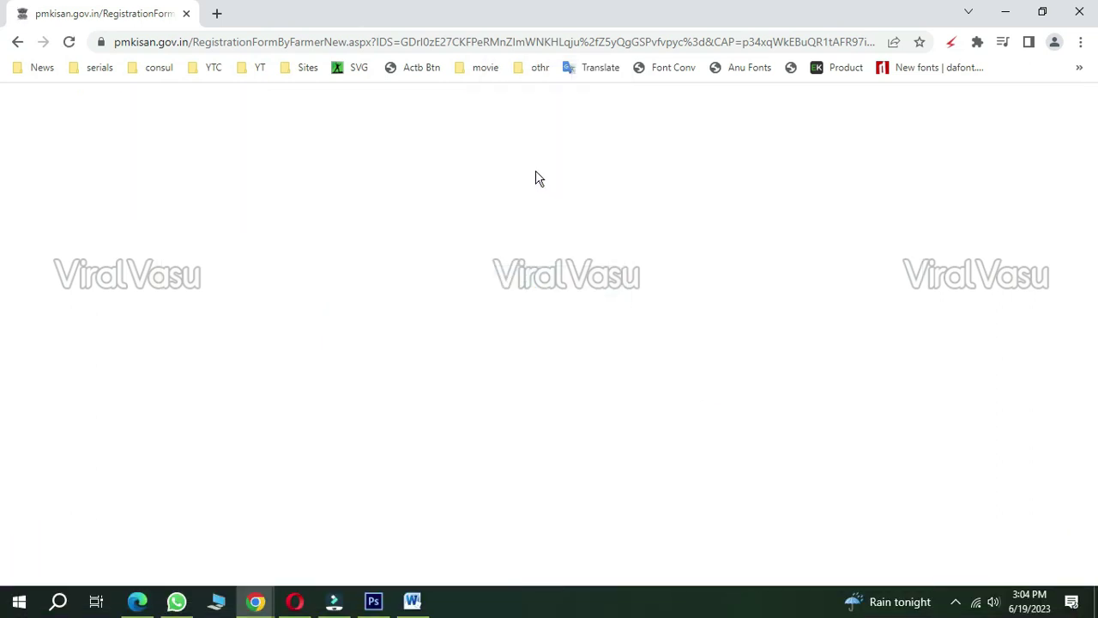
# - Select DAGADARTHI as block and Chennuru - (591866) as village
pyautogui.click(708, 338)
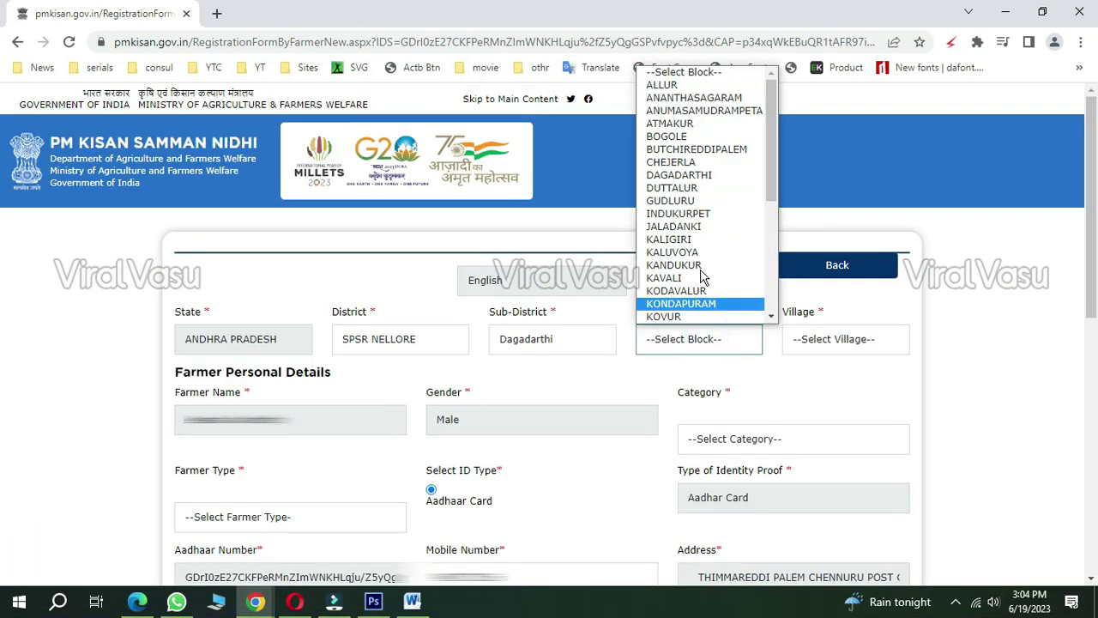
pyautogui.click(692, 175)
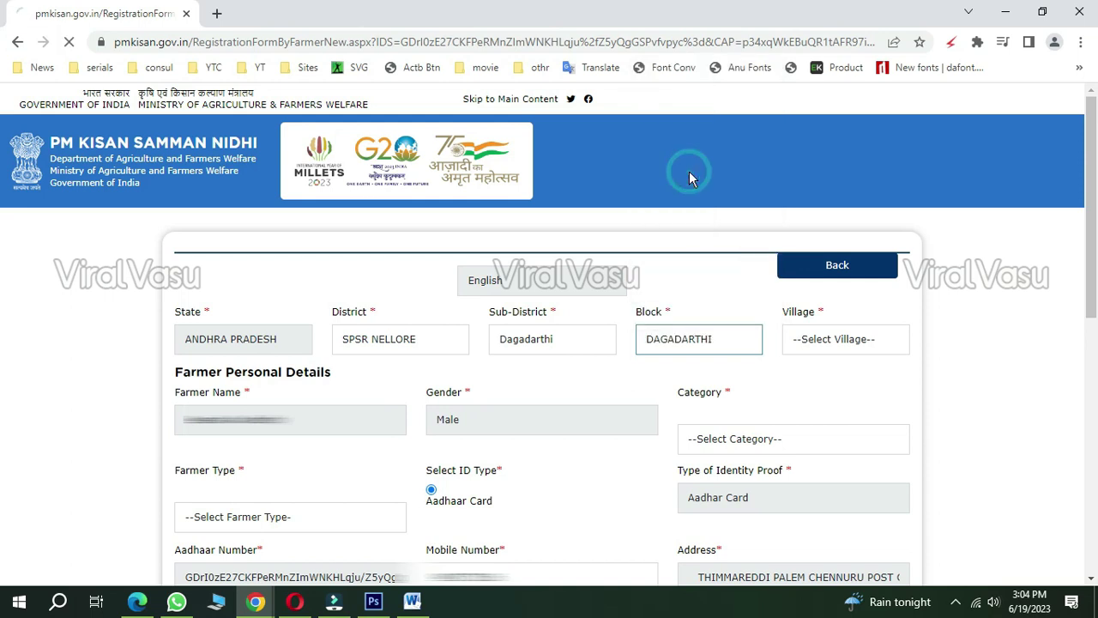
pyautogui.click(840, 341)
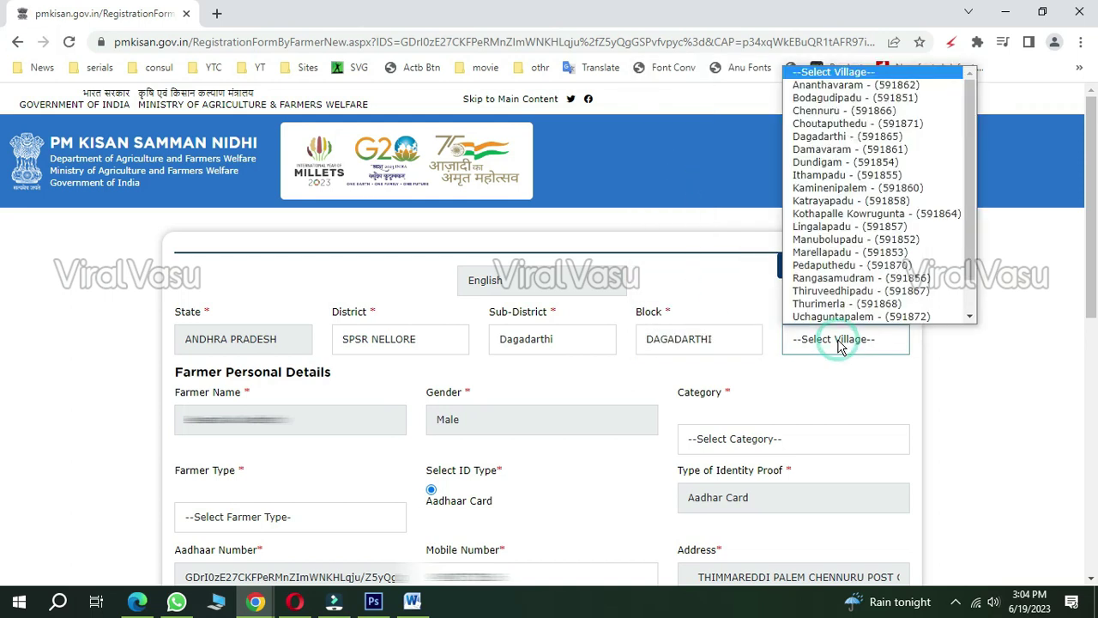
pyautogui.click(846, 111)
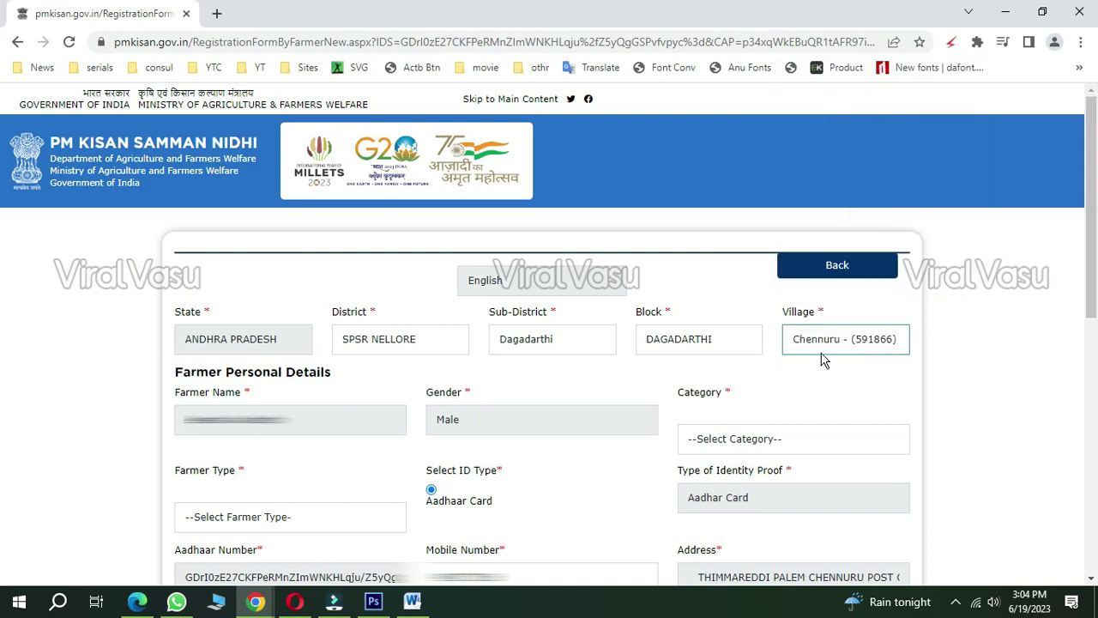
# - Review the prefilled farmer name on the farmer details form
pyautogui.scroll(-3, 421, 394)
pyautogui.moveTo(222, 163); pyautogui.dragTo(338, 182)
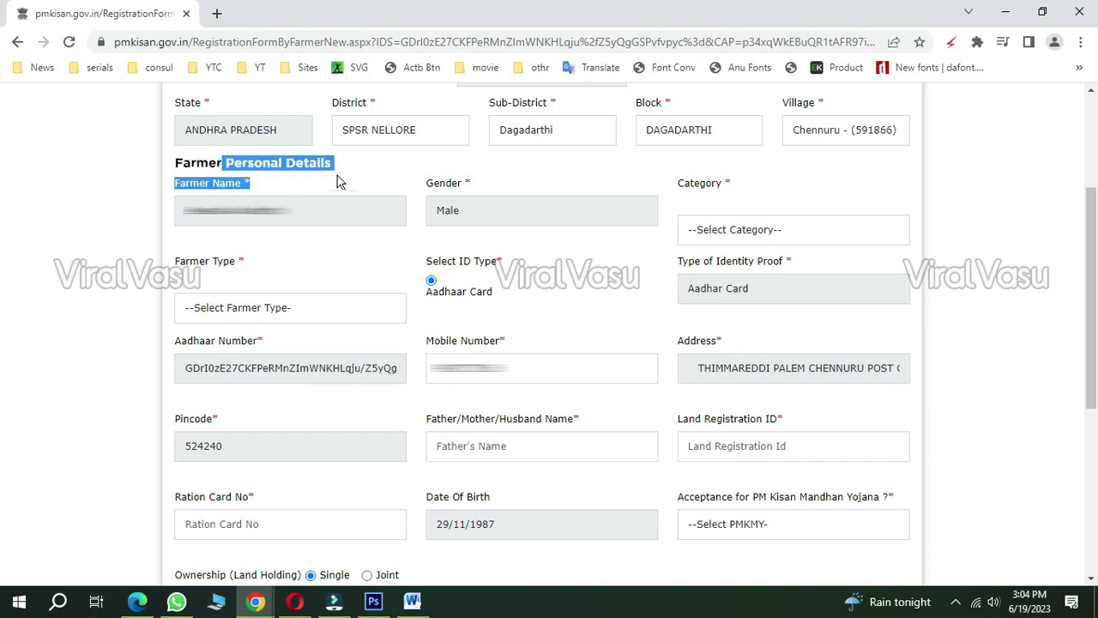
pyautogui.click(233, 226)
pyautogui.doubleClick(229, 225)
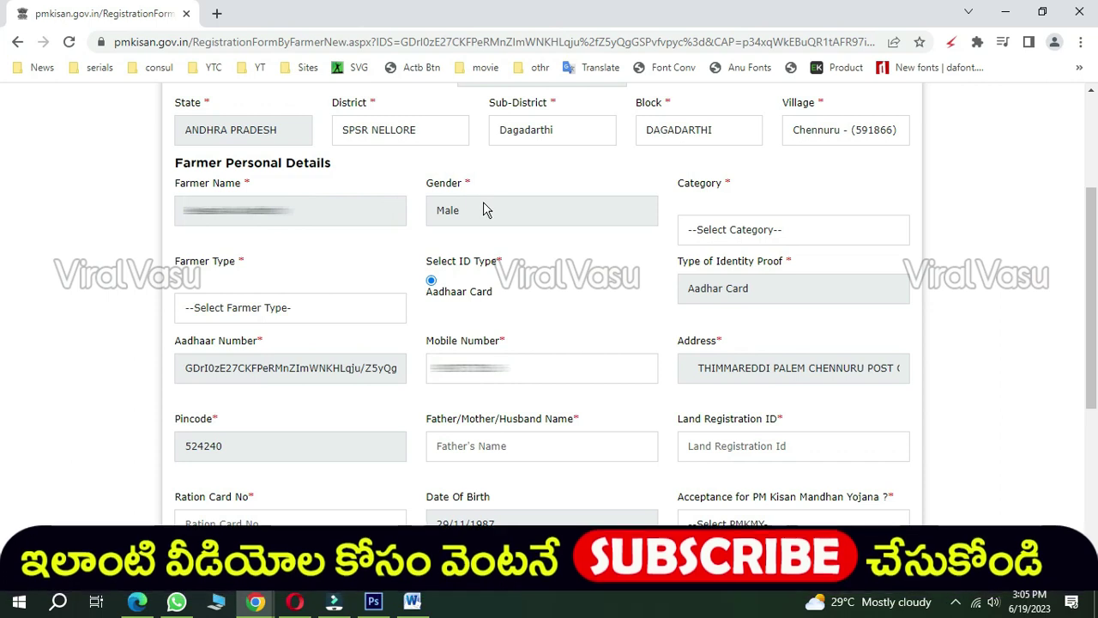
pyautogui.click(791, 376)
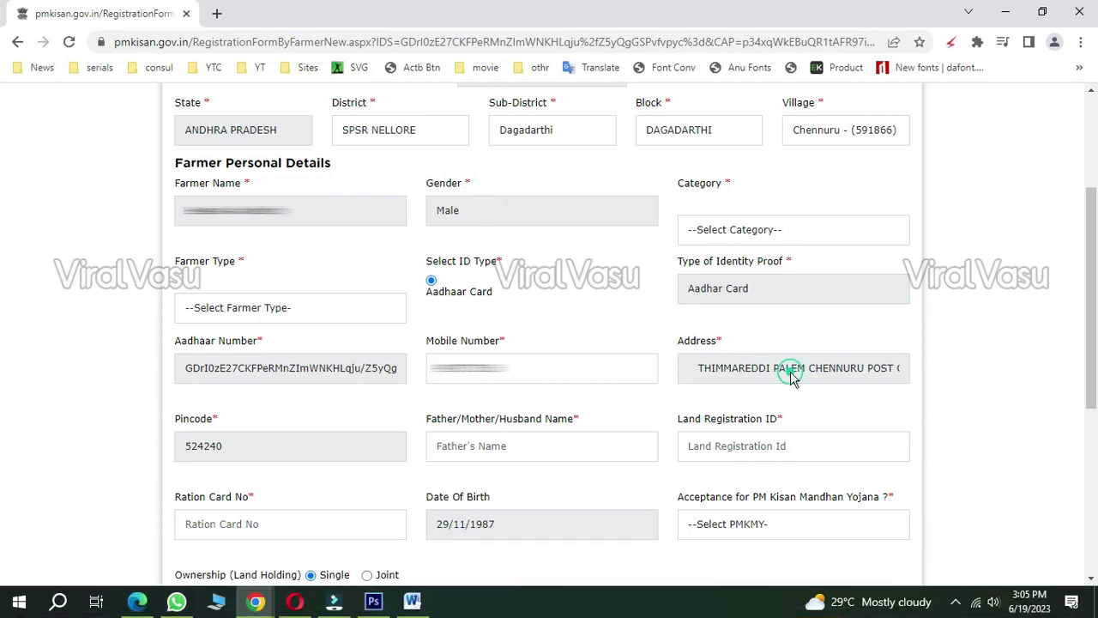
pyautogui.click(515, 544)
pyautogui.click(326, 373)
# - Set Category to General/Others and Farmer Type to Small (1-2Ha)
pyautogui.click(729, 232)
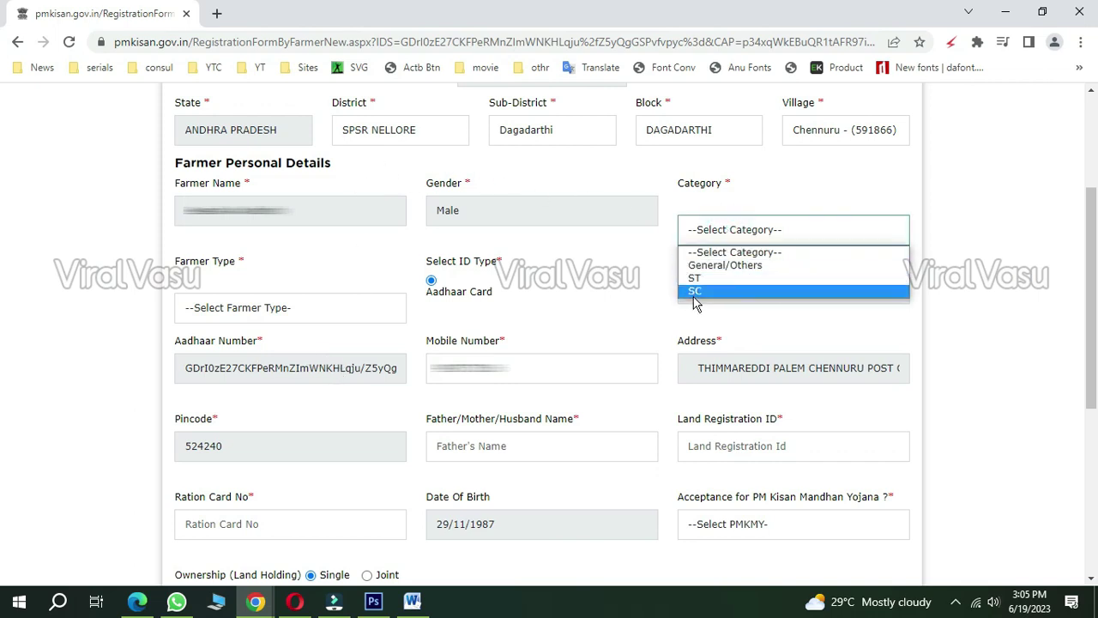
pyautogui.click(731, 262)
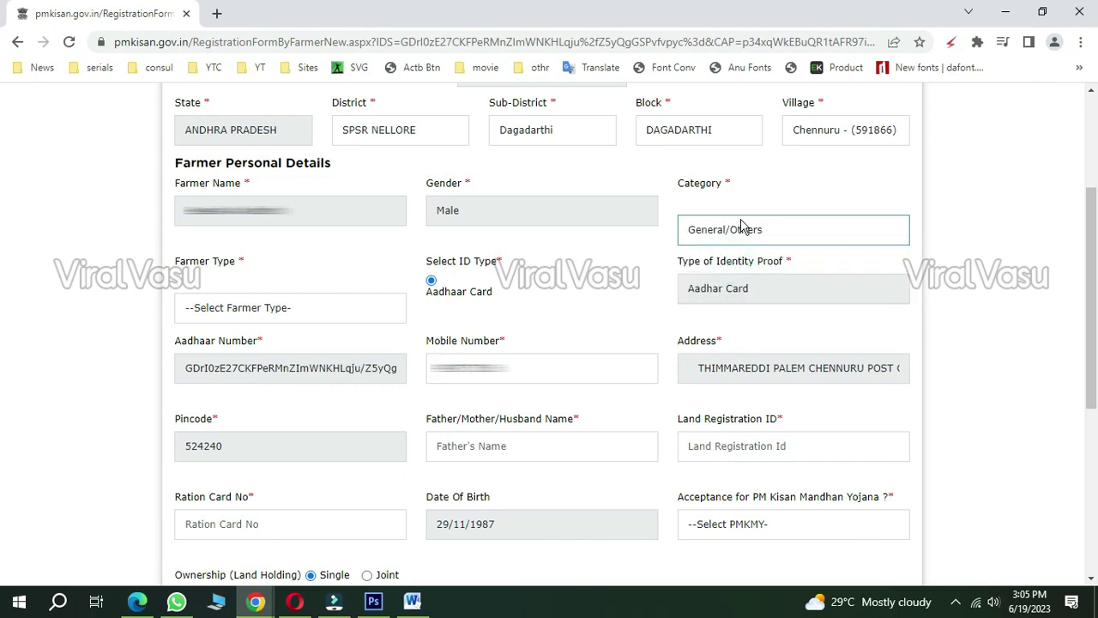
pyautogui.click(279, 313)
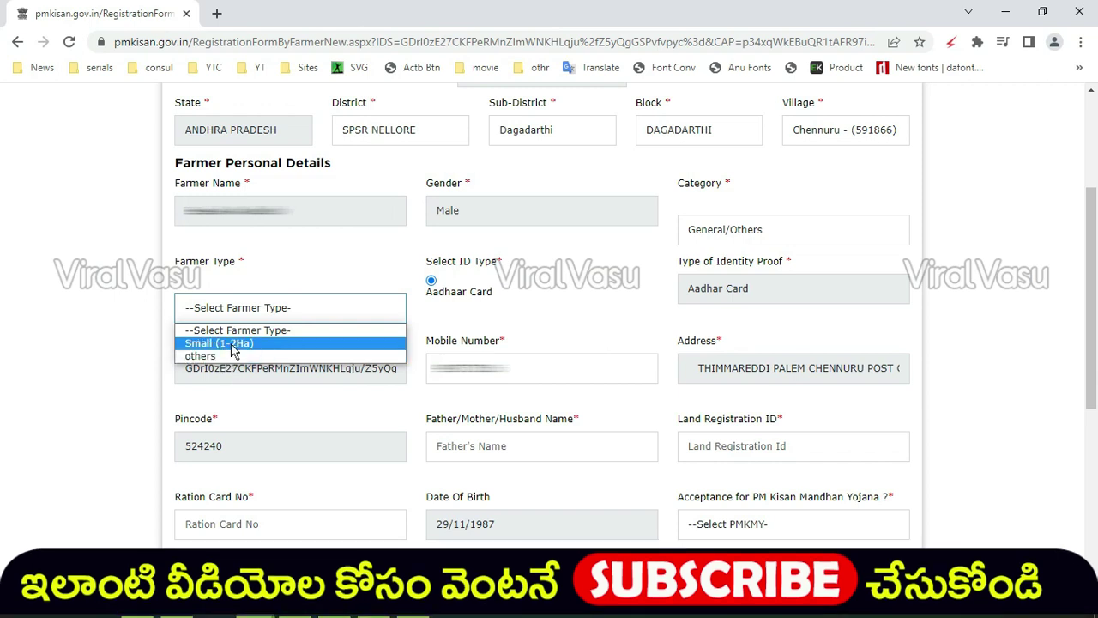
pyautogui.click(231, 344)
# - Check the prefilled Aadhaar and address, then fill the father's name from autofill
pyautogui.click(437, 292)
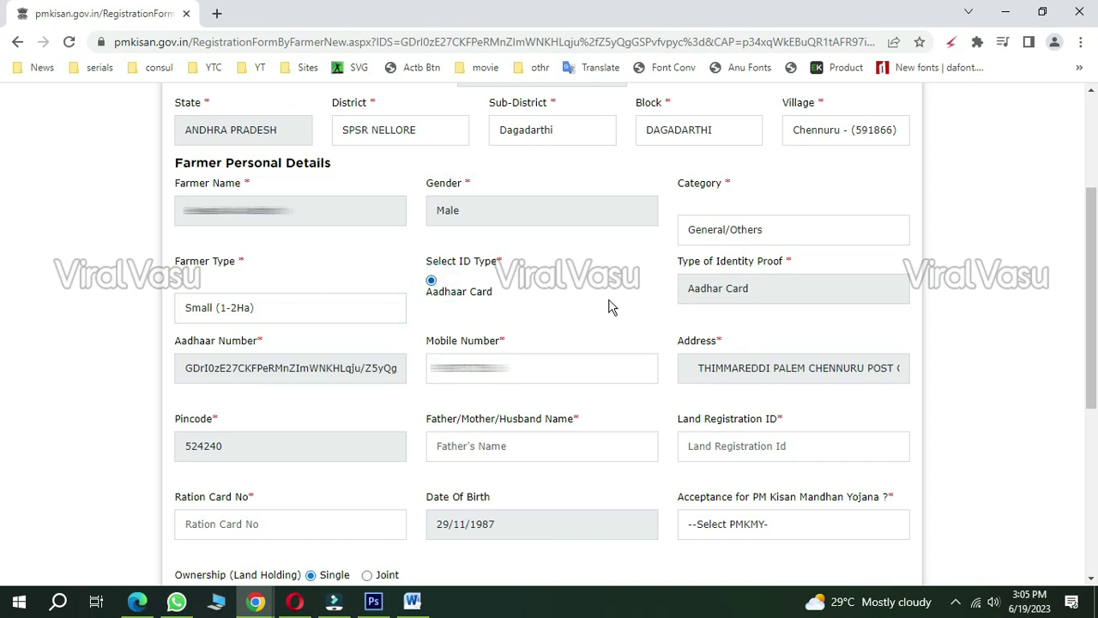
pyautogui.click(744, 286)
pyautogui.click(213, 340)
pyautogui.doubleClick(295, 369)
pyautogui.doubleClick(512, 368)
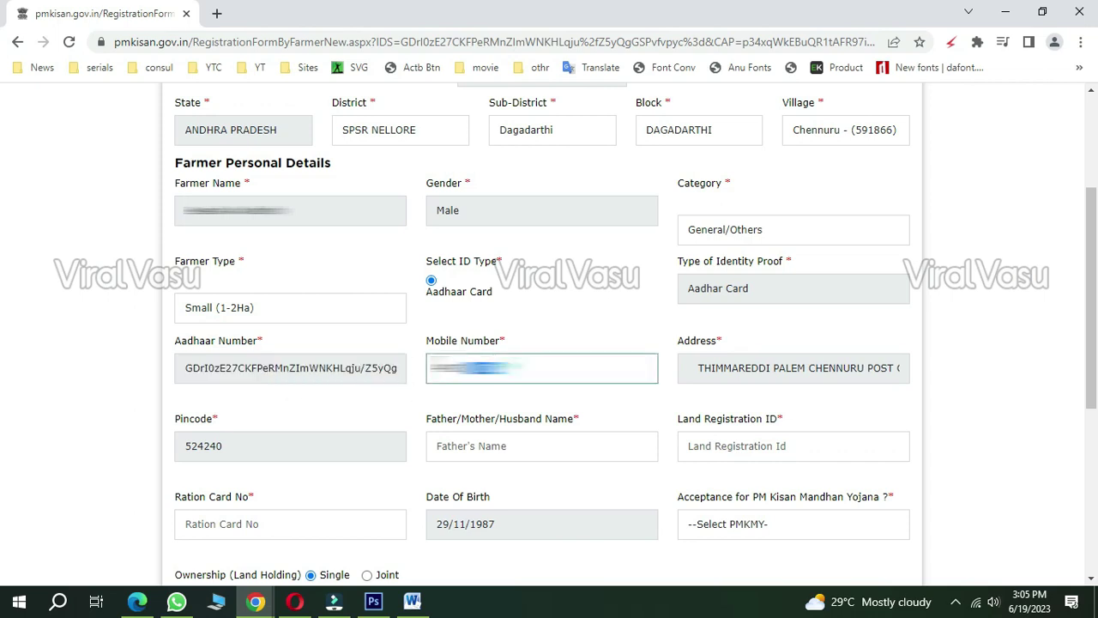
pyautogui.doubleClick(762, 367)
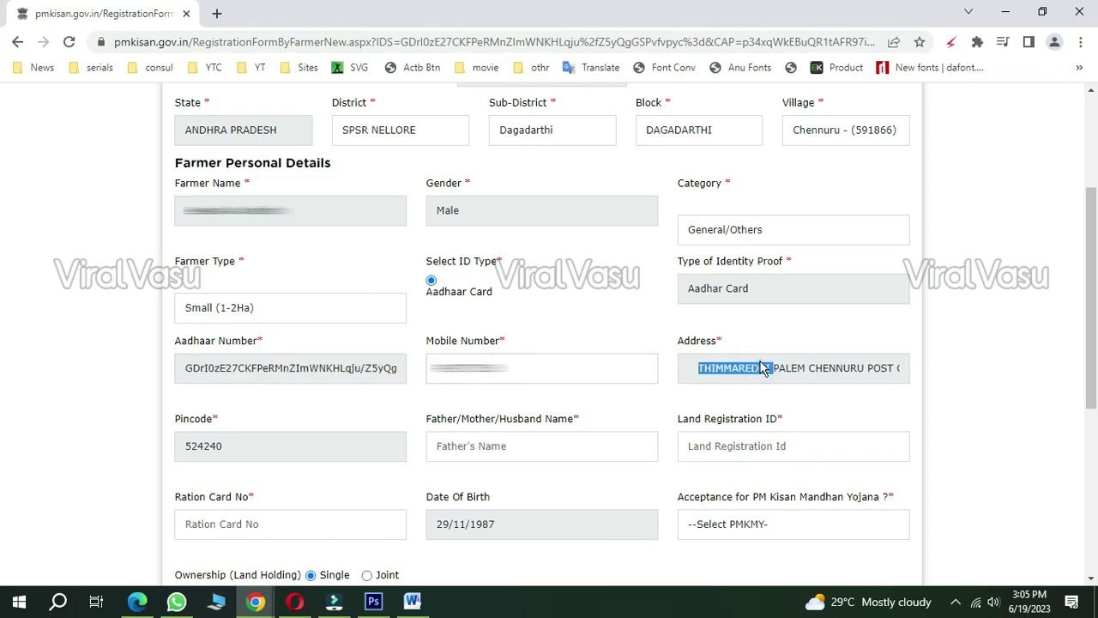
pyautogui.click(437, 415)
pyautogui.click(491, 418)
pyautogui.click(526, 422)
pyautogui.click(454, 445)
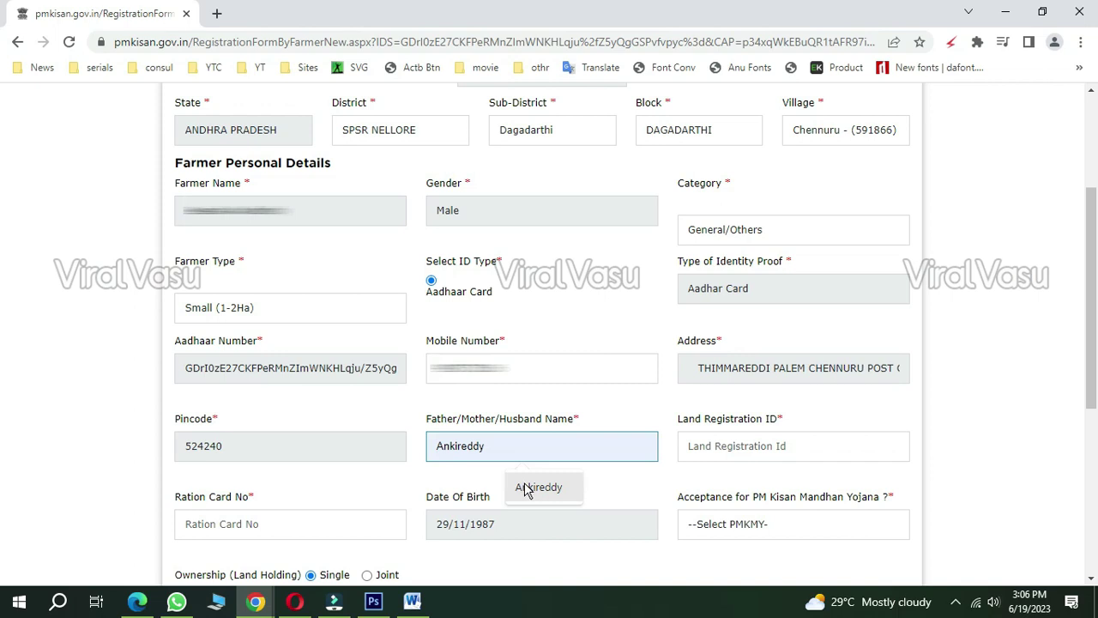
pyautogui.click(526, 487)
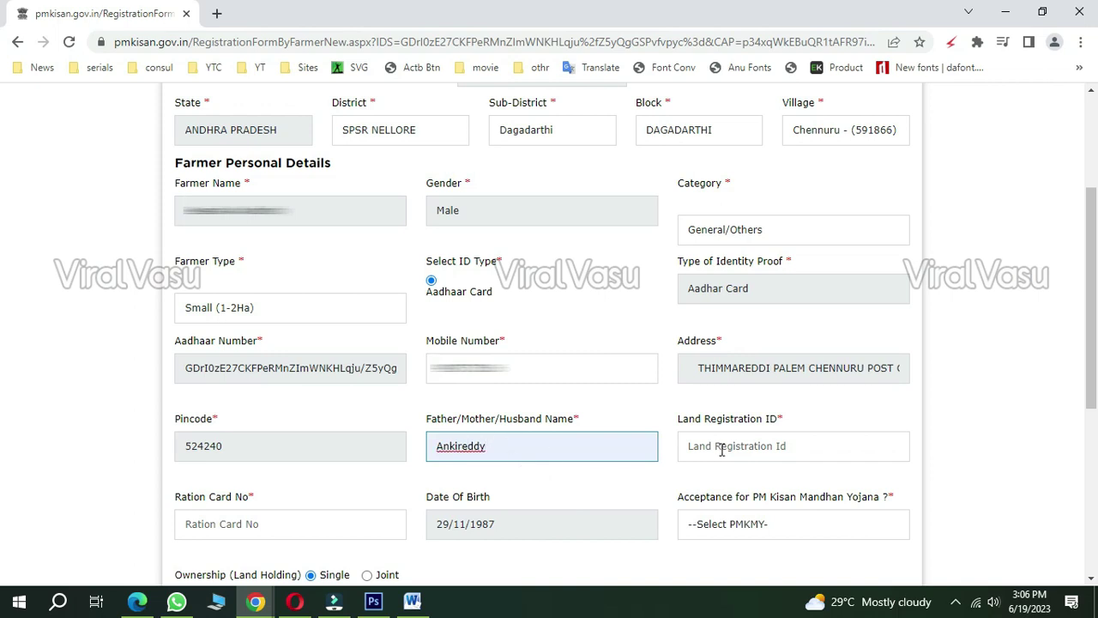
pyautogui.scroll(-2, 684, 255)
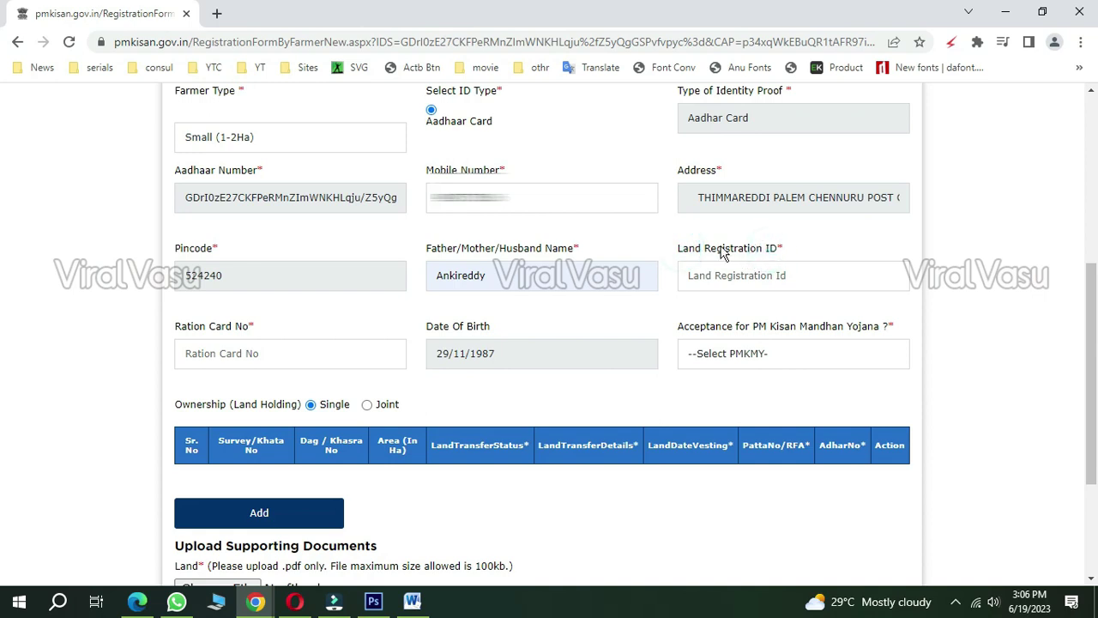
pyautogui.click(676, 249)
pyautogui.click(697, 277)
pyautogui.click(670, 295)
pyautogui.moveTo(683, 250); pyautogui.dragTo(776, 251)
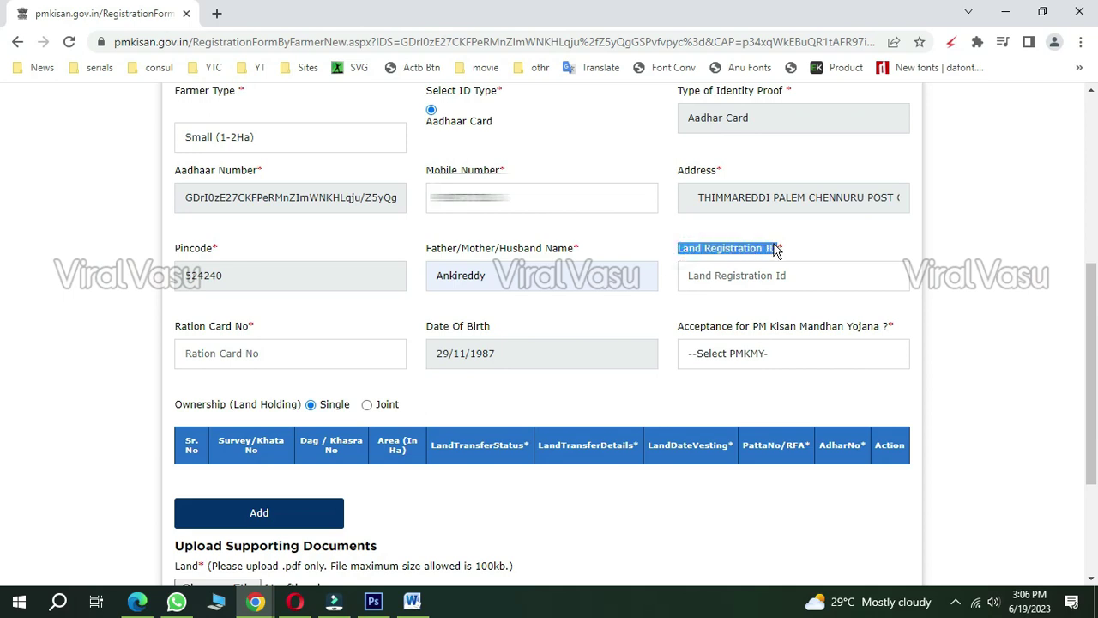
pyautogui.doubleClick(747, 251)
pyautogui.click(696, 249)
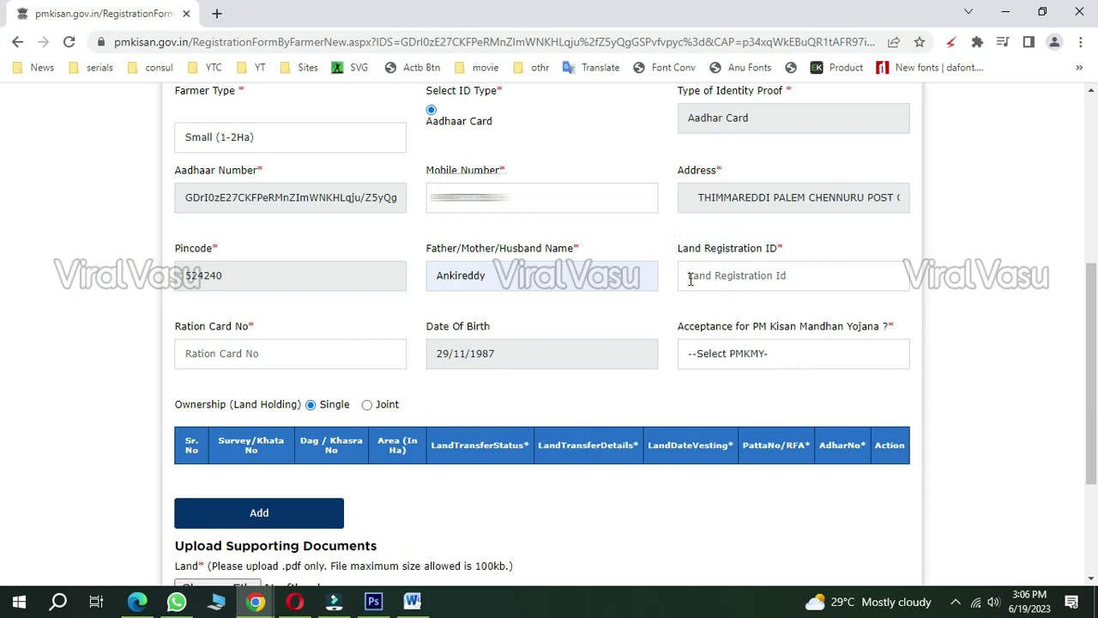
pyautogui.doubleClick(725, 249)
pyautogui.click(691, 249)
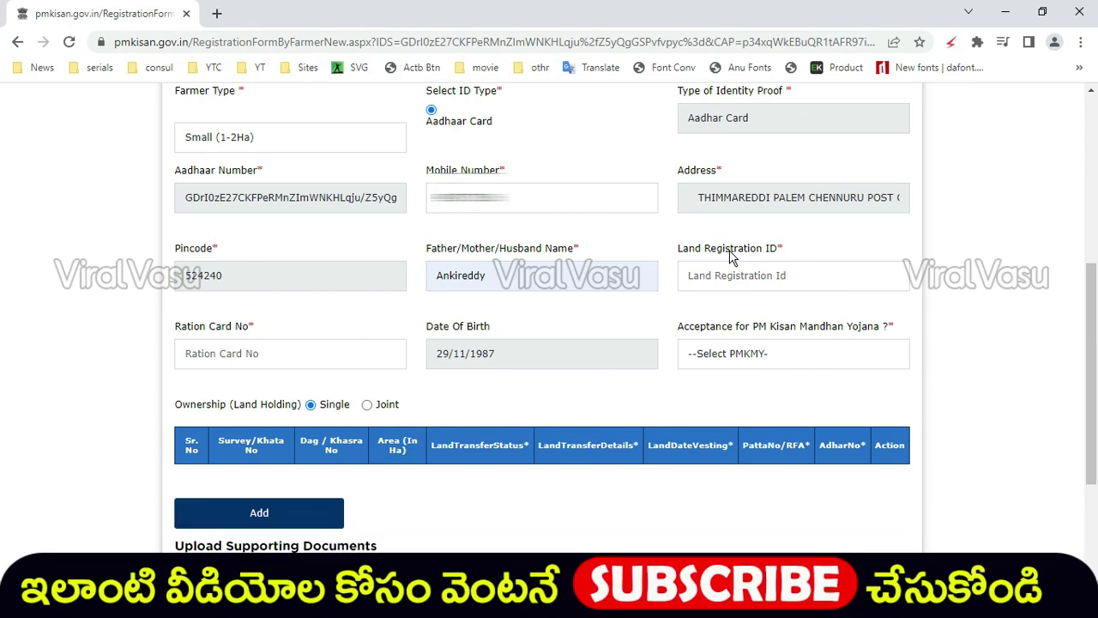
pyautogui.click(717, 277)
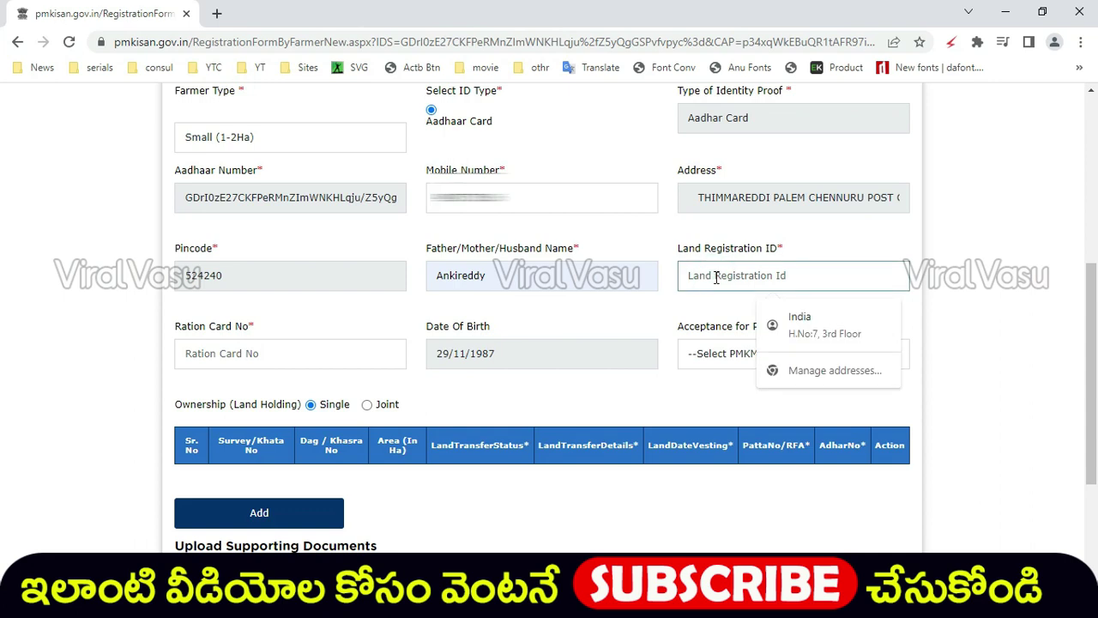
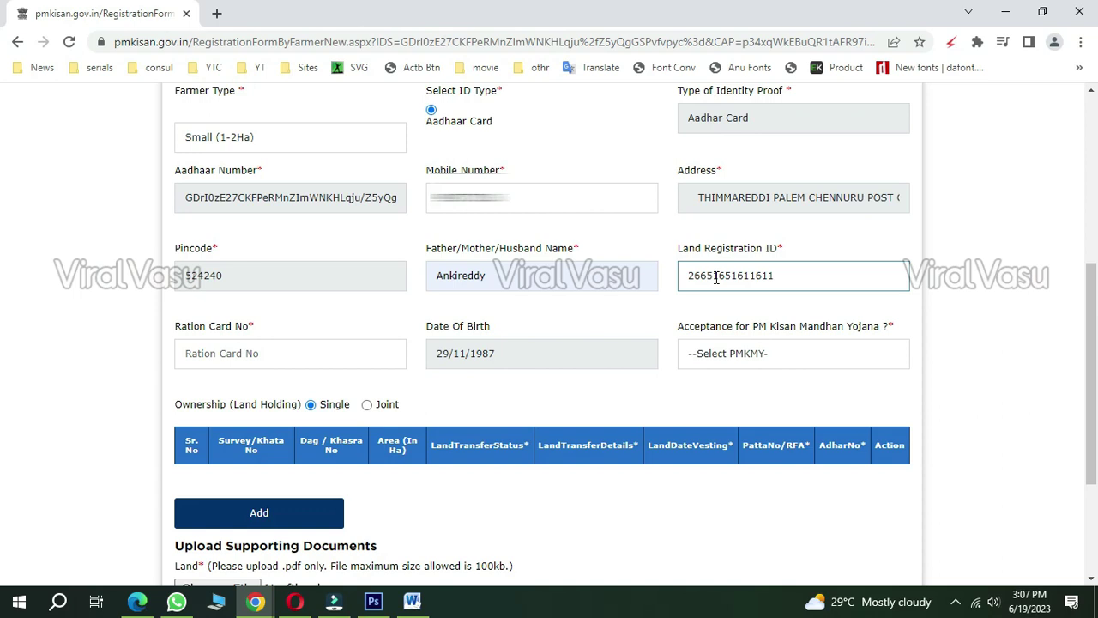
pyautogui.hotkey('ctrl', 'a')
pyautogui.press('BackSpace')
pyautogui.doubleClick(180, 328)
pyautogui.click(182, 327)
pyautogui.click(202, 330)
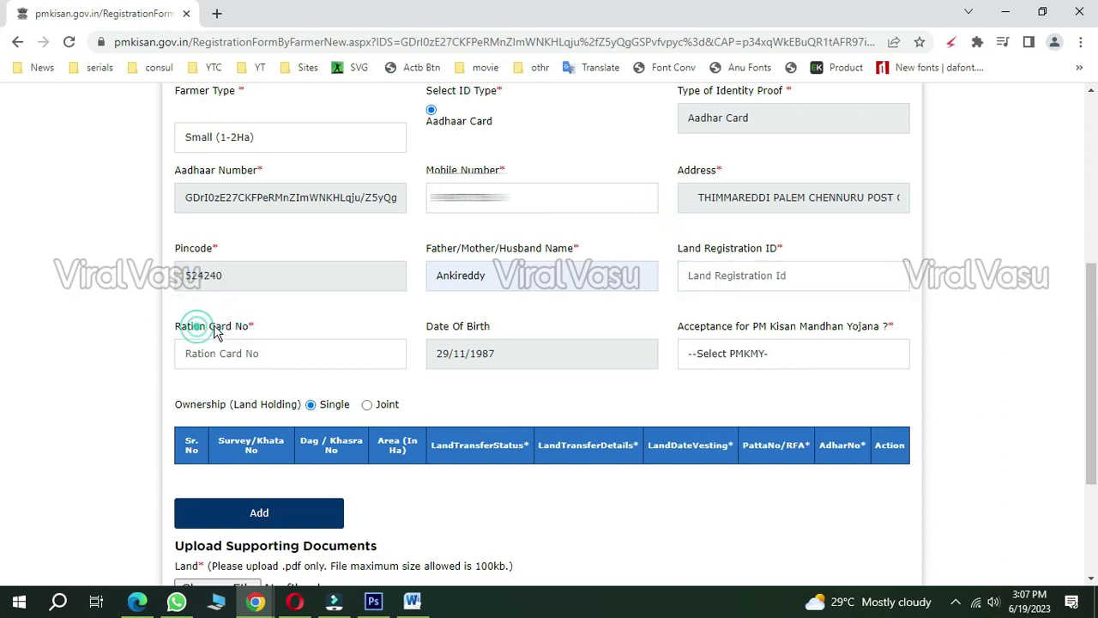
pyautogui.click(231, 330)
pyautogui.click(200, 329)
pyautogui.click(238, 330)
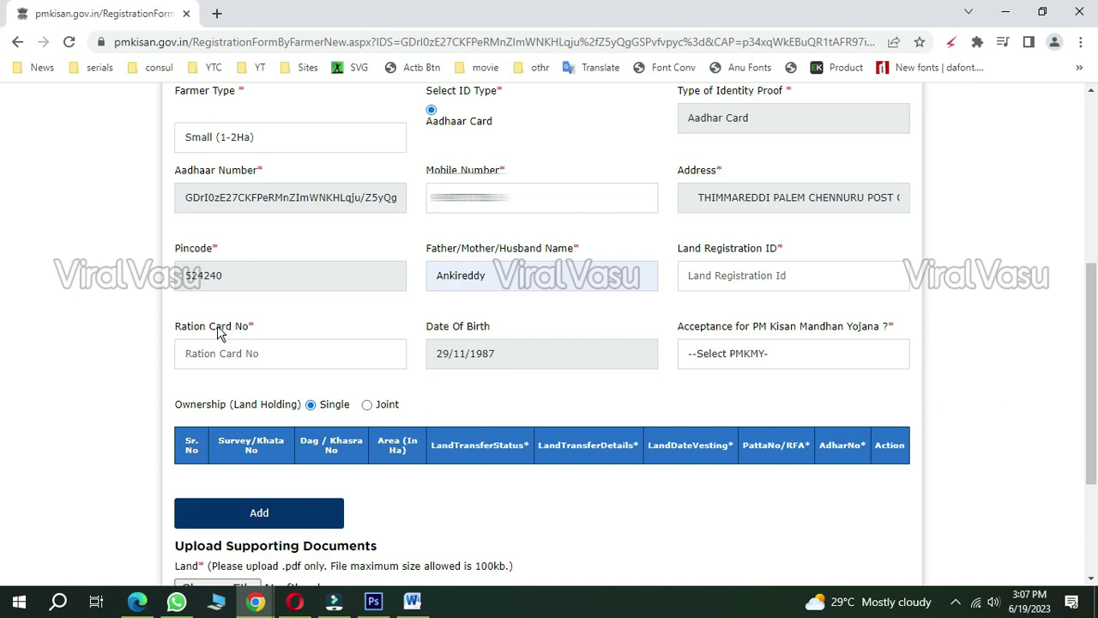
# - Confirm Single land ownership and open the PM Kisan Mandhan Yojana acceptance dropdown
pyautogui.click(223, 335)
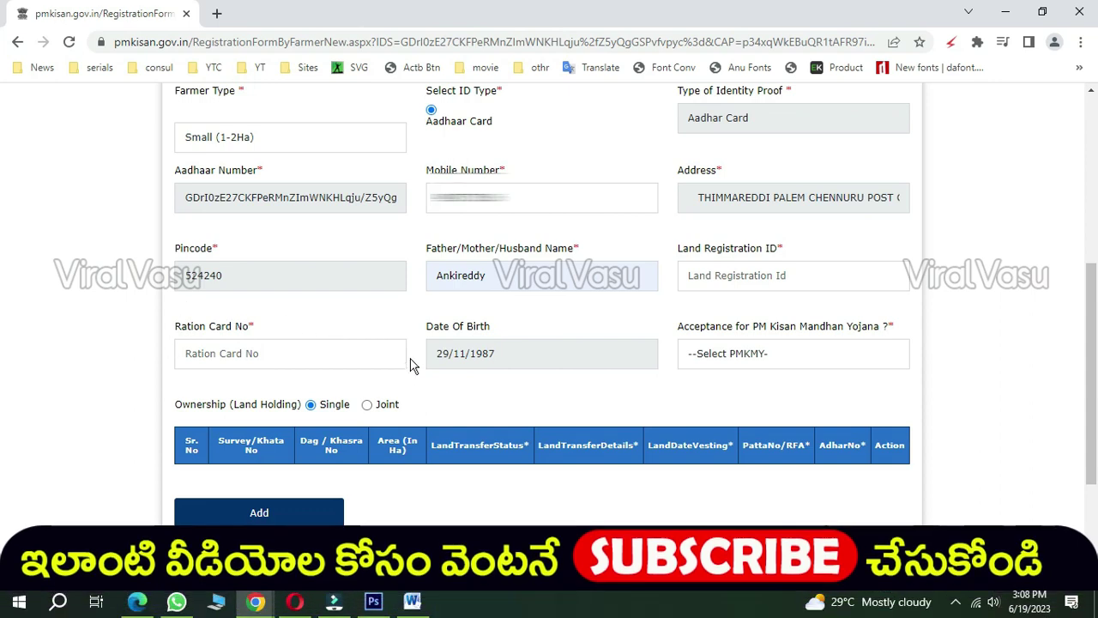
pyautogui.click(212, 331)
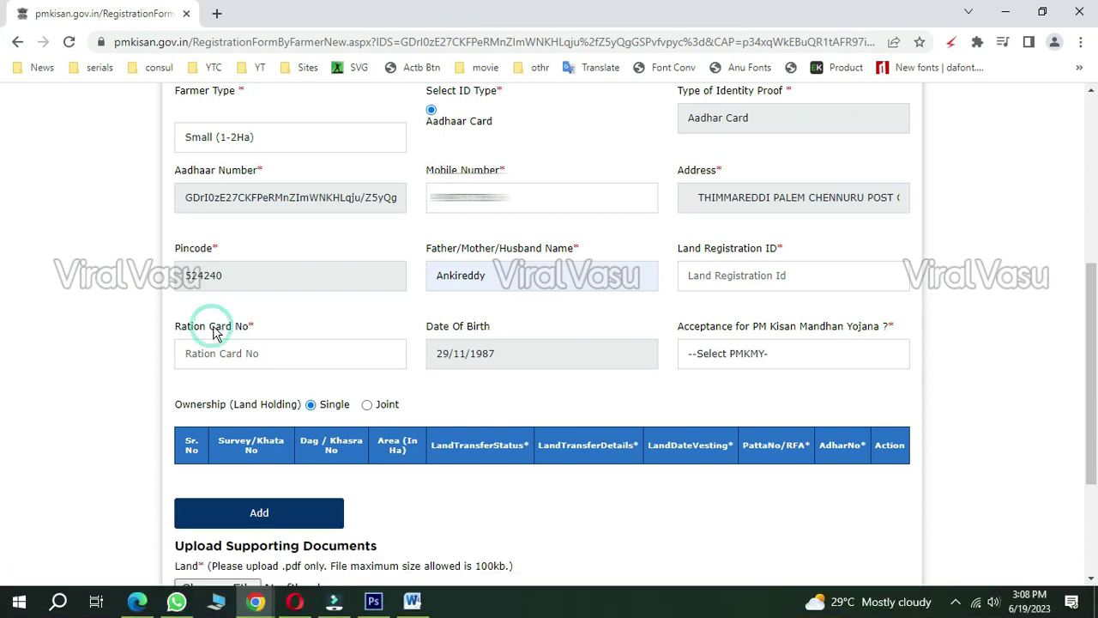
pyautogui.click(222, 331)
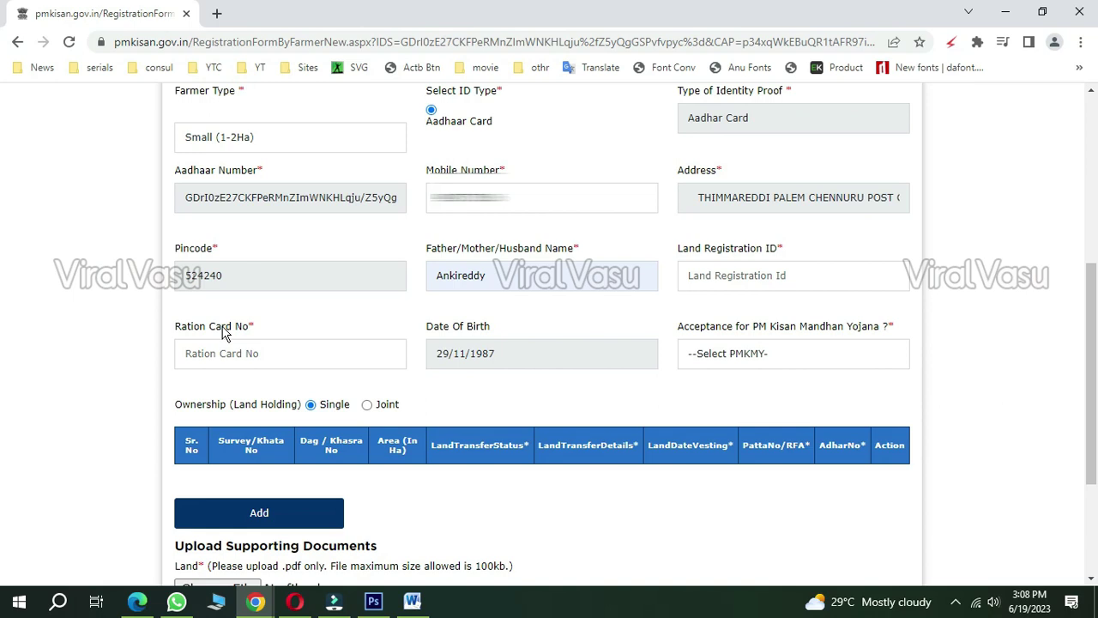
pyautogui.click(495, 354)
pyautogui.click(734, 329)
pyautogui.click(727, 362)
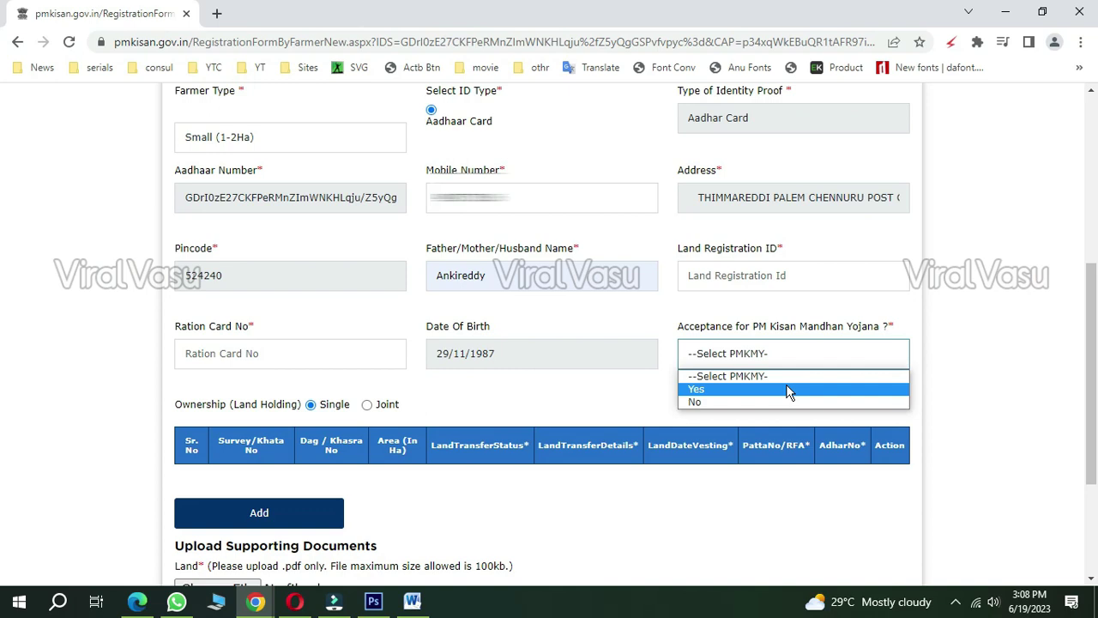
# - Set PM Kisan Mandhan Yojana acceptance to No after briefly trying Yes
pyautogui.click(696, 401)
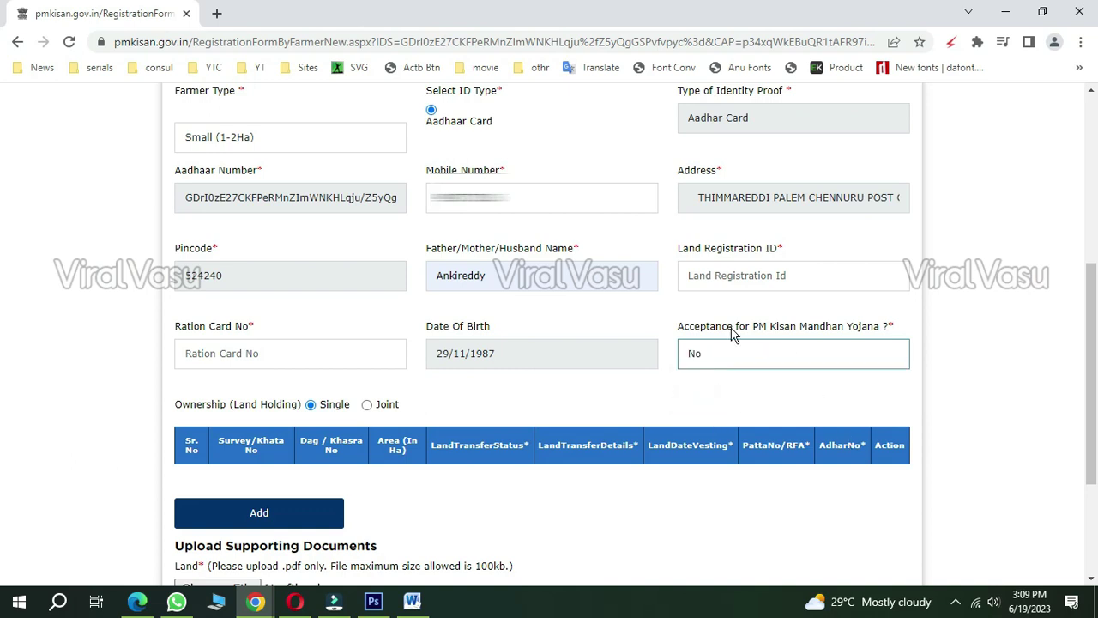
pyautogui.click(683, 356)
pyautogui.click(708, 389)
pyautogui.click(784, 355)
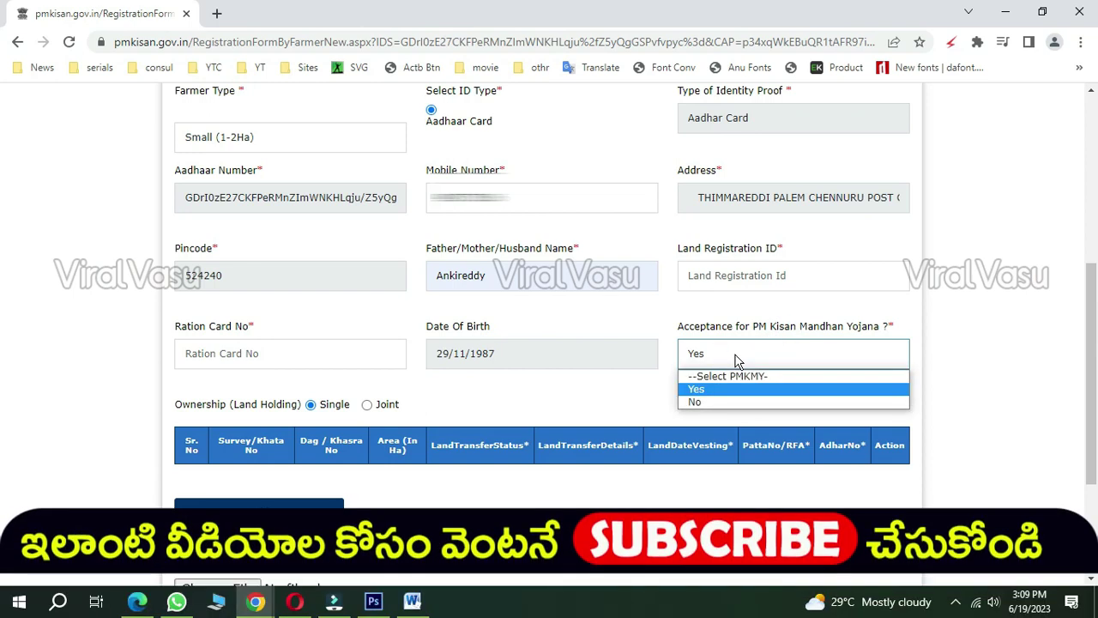
pyautogui.click(698, 402)
pyautogui.doubleClick(199, 404)
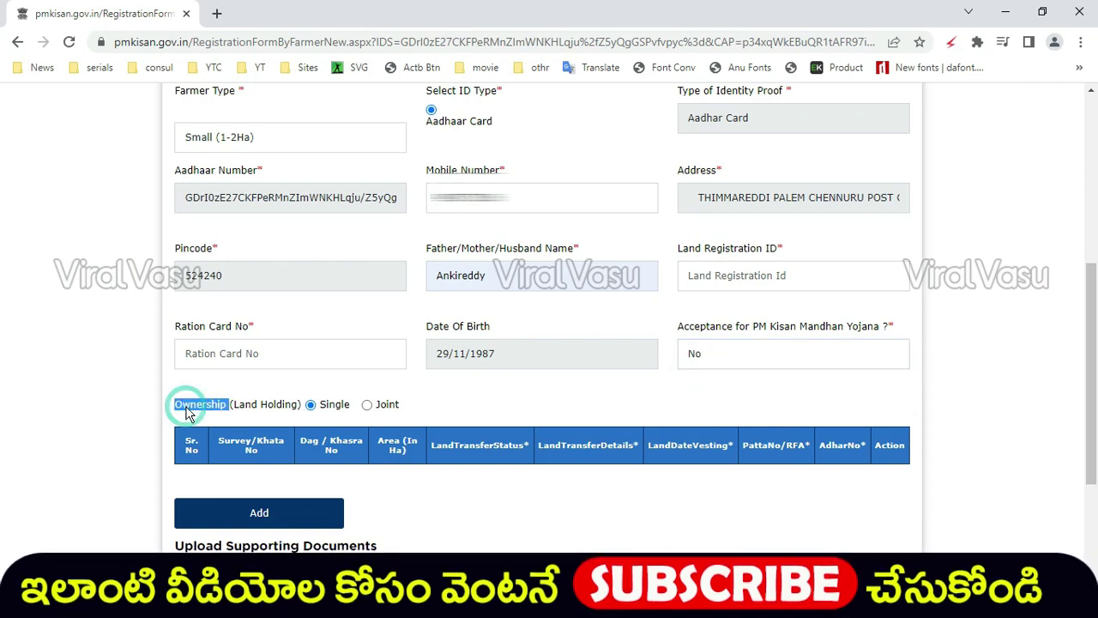
pyautogui.click(240, 408)
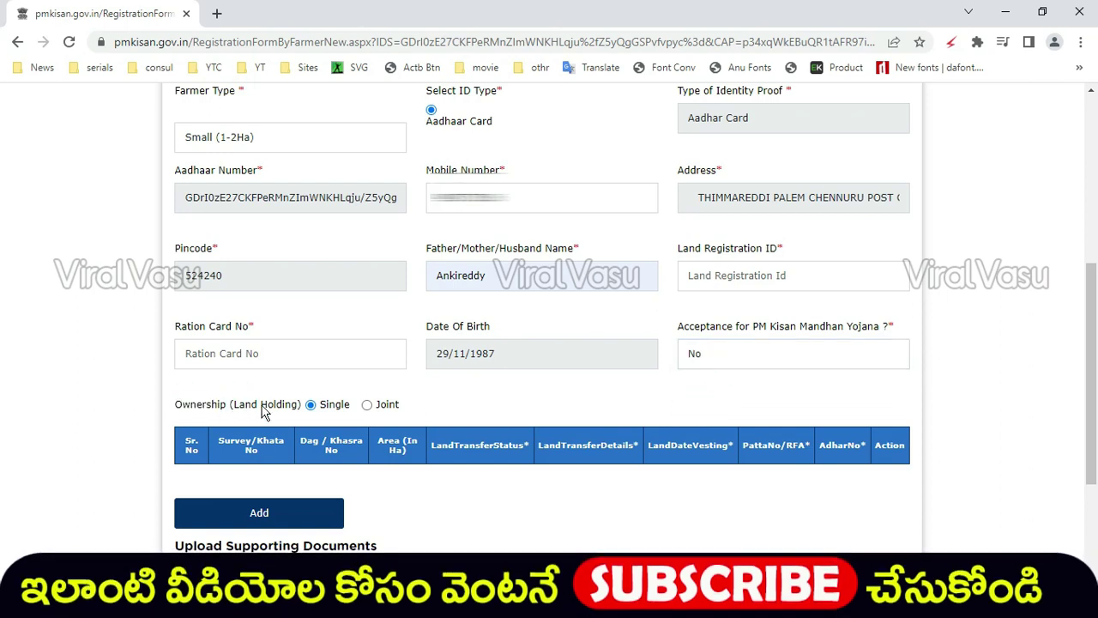
# - Leave land ownership as Single after trying Joint, then start a new land-detail entry with Add
pyautogui.click(369, 407)
pyautogui.click(312, 406)
pyautogui.click(385, 411)
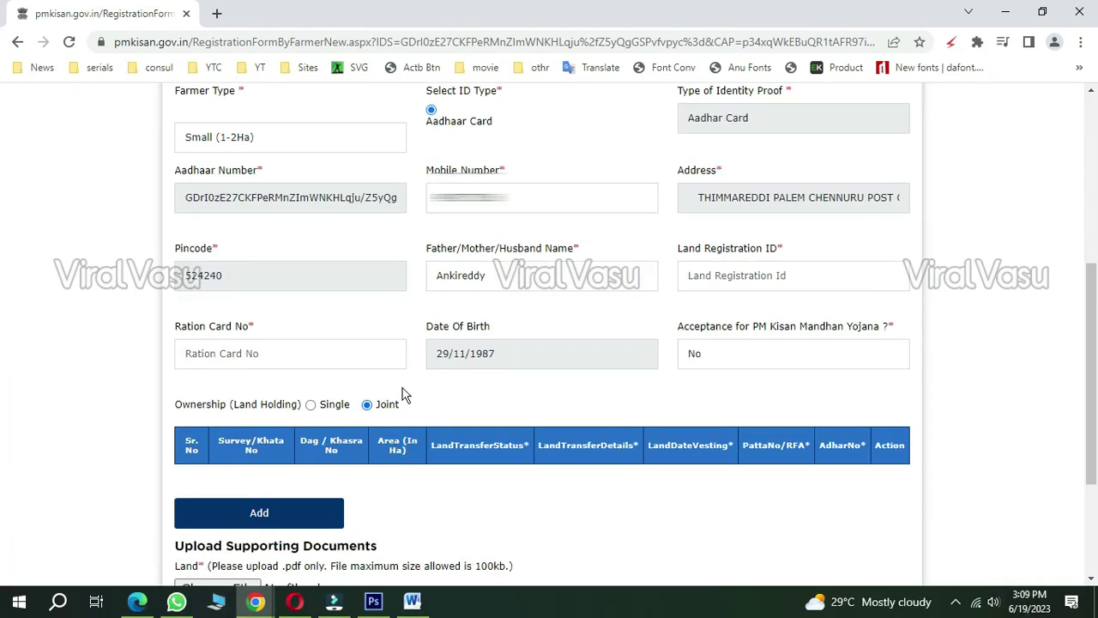
pyautogui.click(317, 410)
pyautogui.click(322, 412)
pyautogui.scroll(-3, 333, 416)
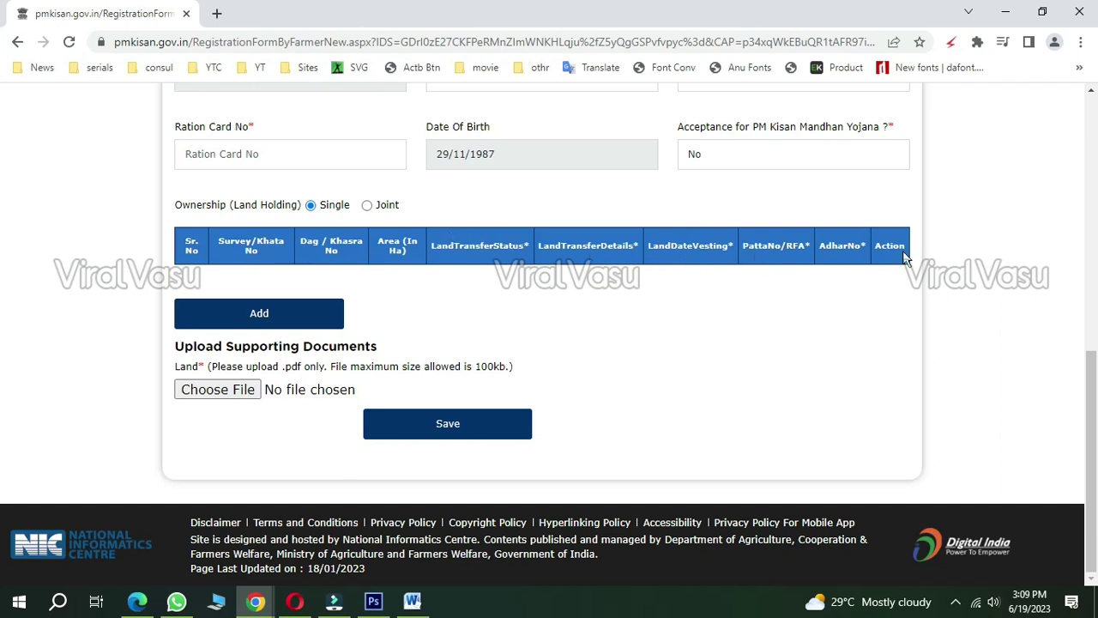
pyautogui.click(265, 315)
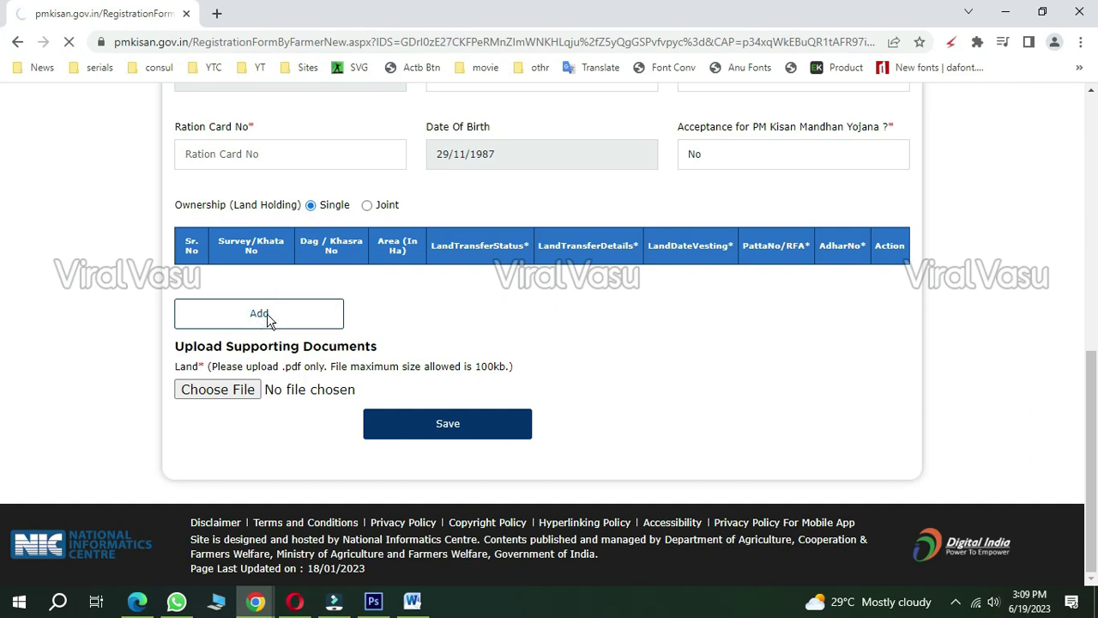
# - Enter 721-9 as both the Survey/Khata number and the Dag/Khasra number
pyautogui.scroll(2, 305, 240)
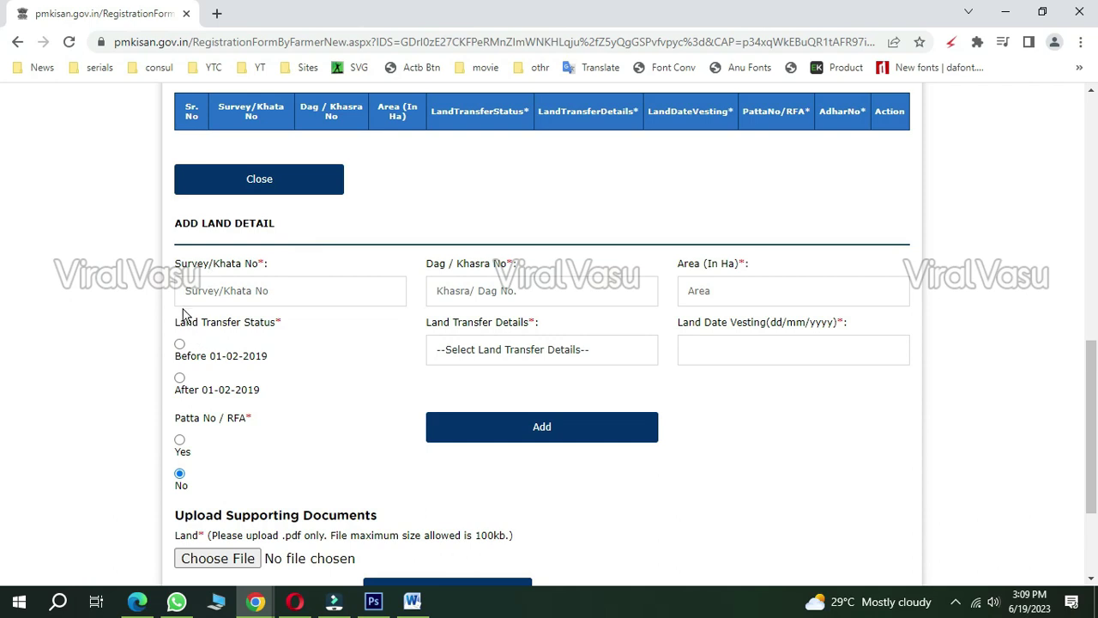
pyautogui.click(184, 225)
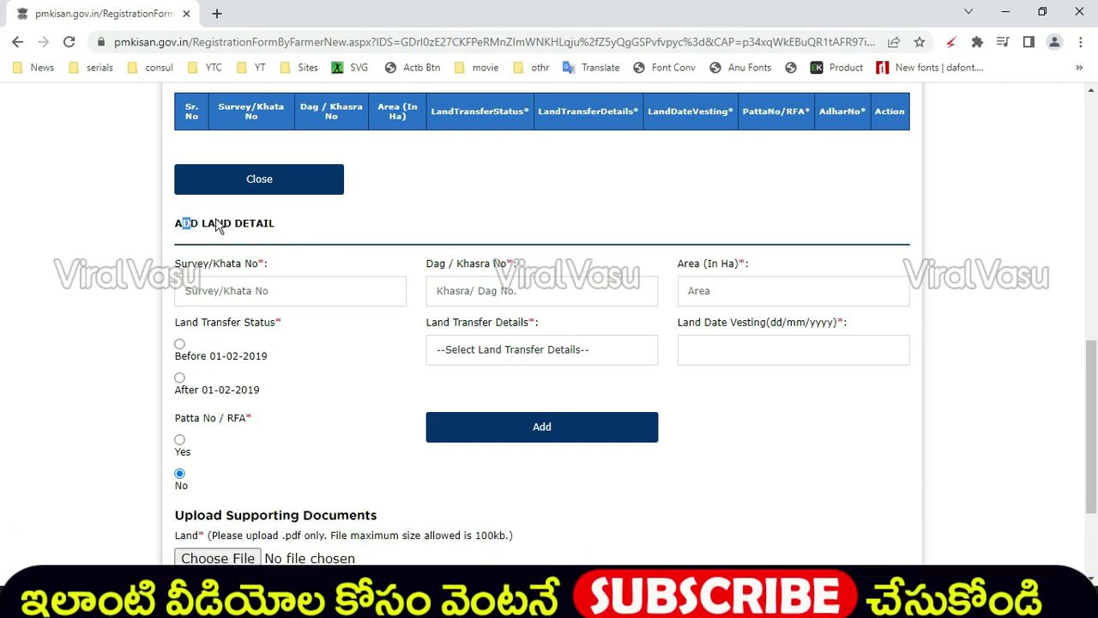
pyautogui.click(245, 222)
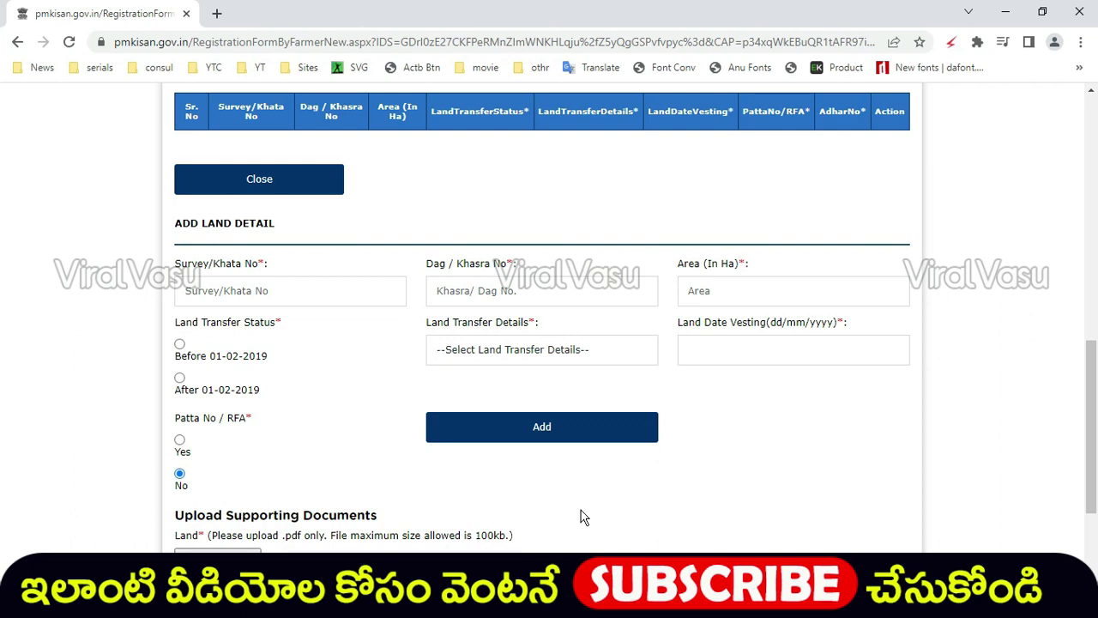
pyautogui.click(195, 290)
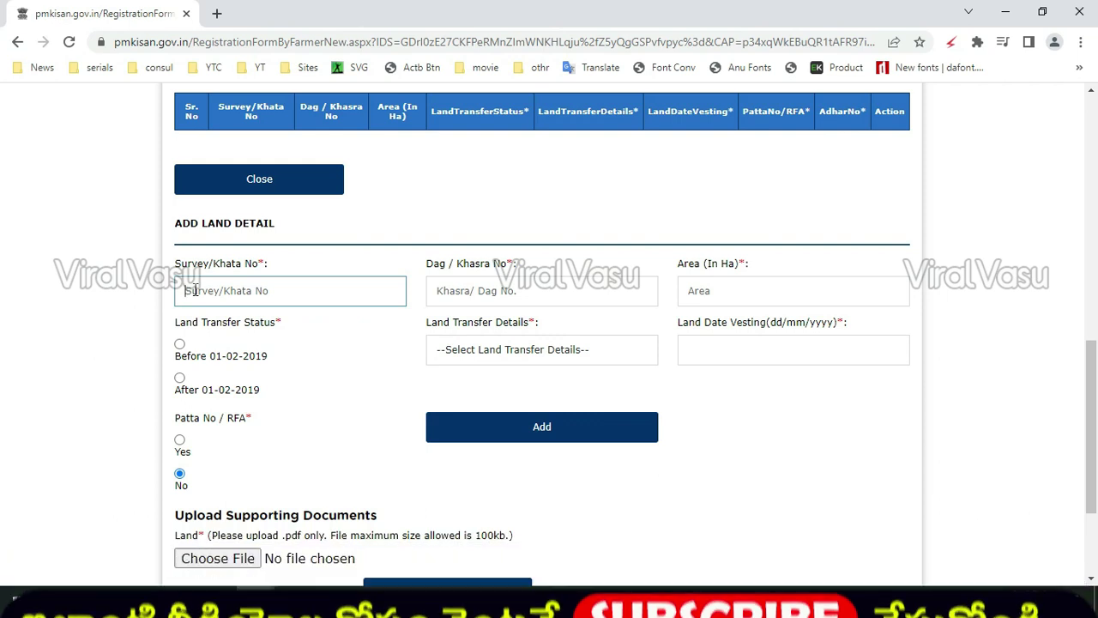
pyautogui.write('721-9')
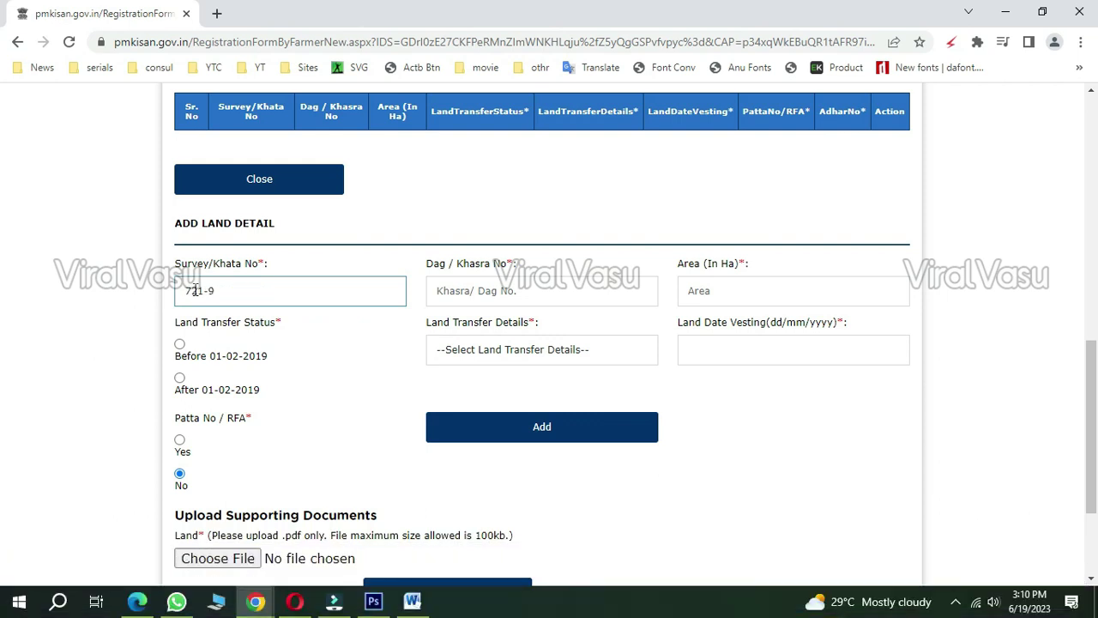
pyautogui.click(448, 295)
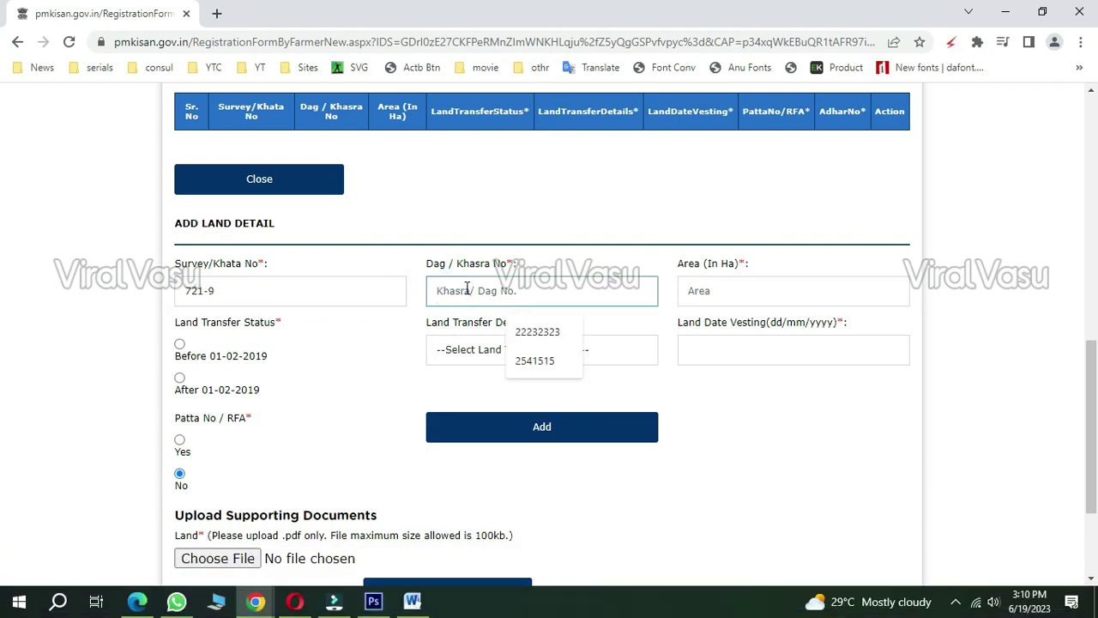
pyautogui.write('721-9')
pyautogui.click(696, 289)
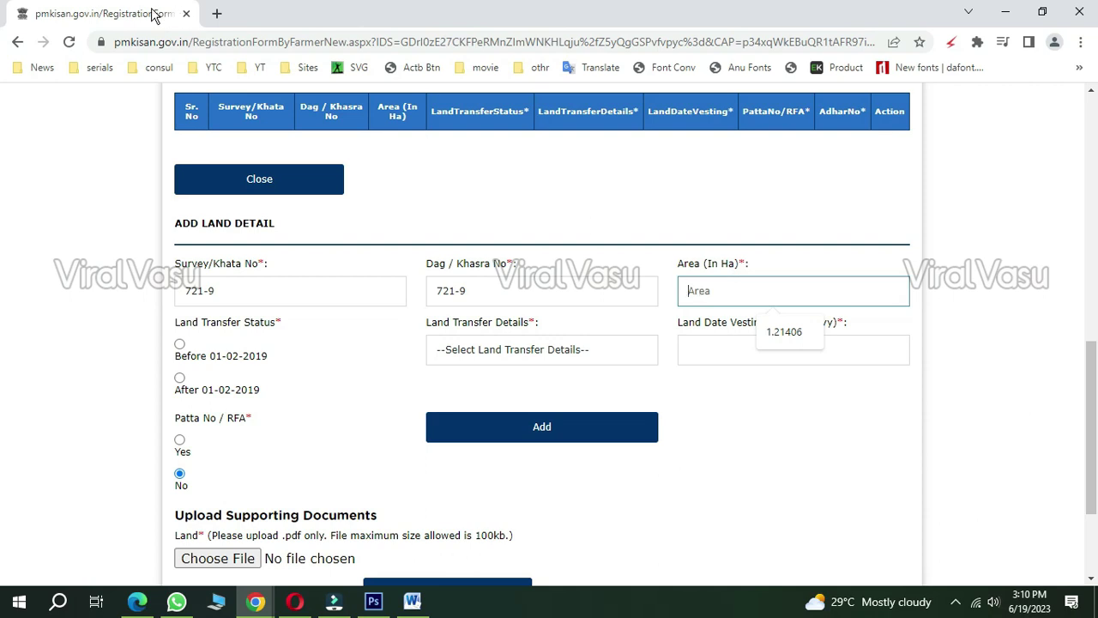
# - Search 'acer to hector' on Google in a new tab
pyautogui.click(216, 13)
pyautogui.write('acer to hector')
pyautogui.press('Return')
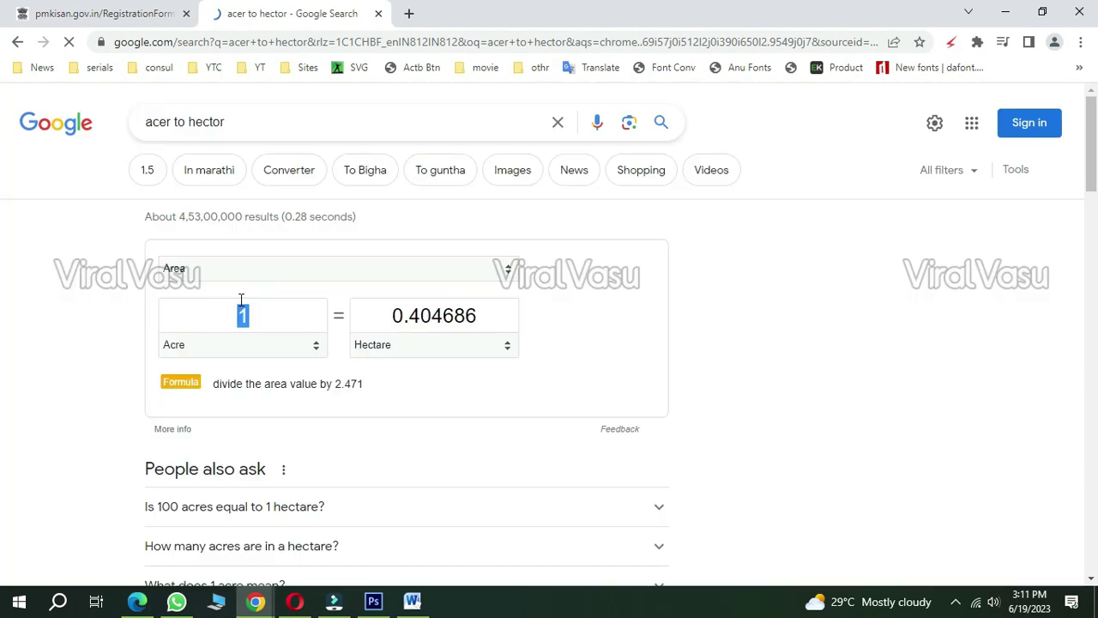
# - Convert 2 acres to 0.809371 hectares, copy the result, and return to the Area (In Ha) field
pyautogui.write('2')
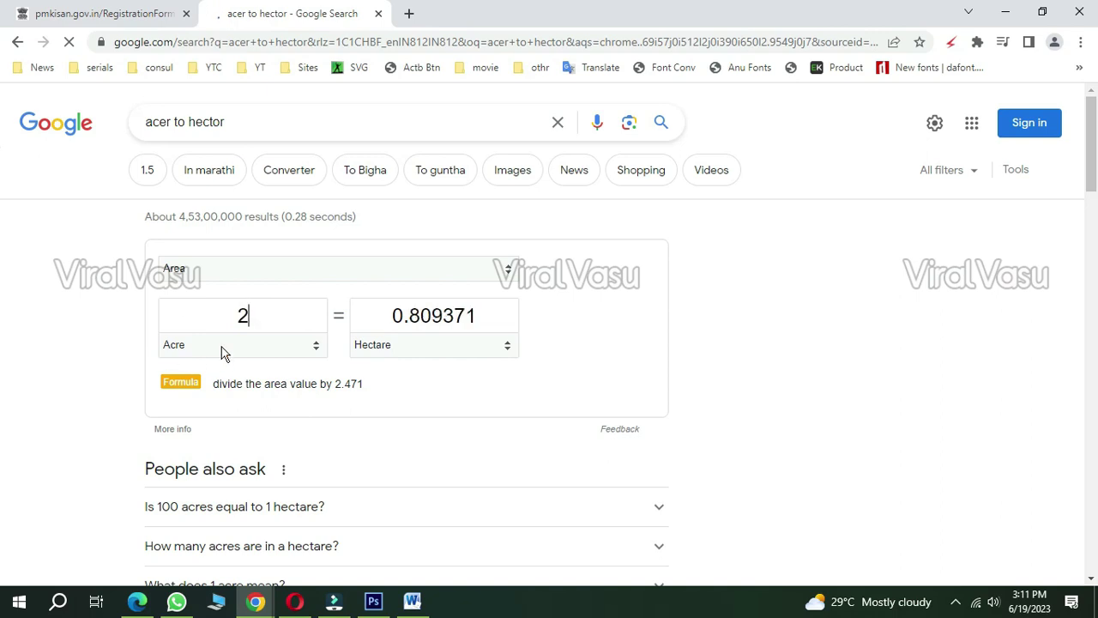
pyautogui.doubleClick(480, 314)
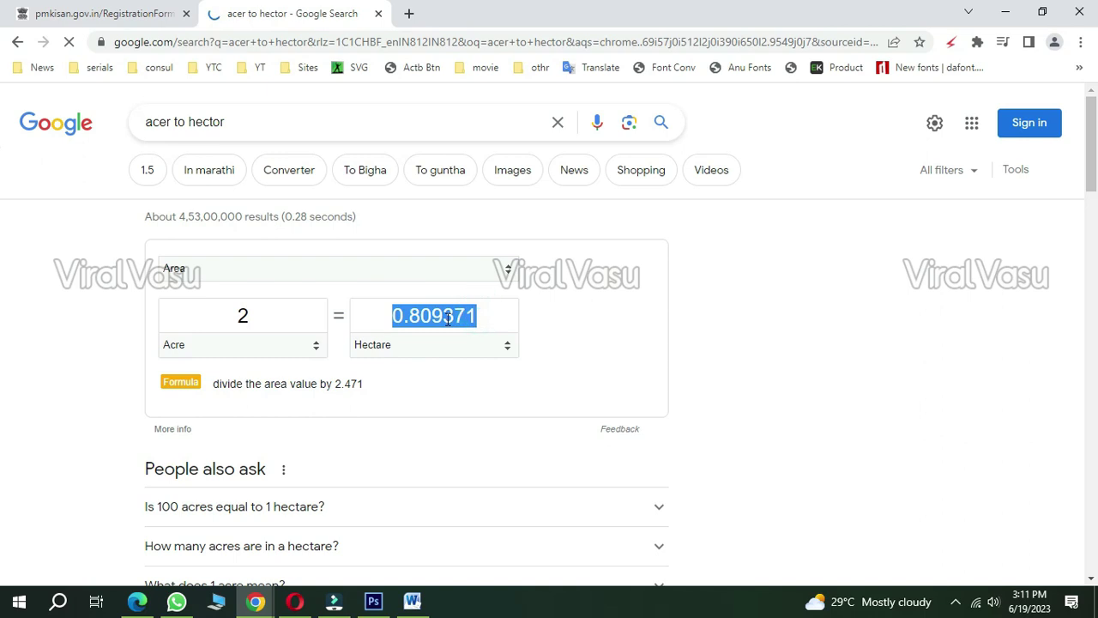
pyautogui.hotkey('ctrl', 'c')
pyautogui.click(91, 17)
pyautogui.click(694, 294)
# - Paste area 0.809371, set transfer status After 01-02-2019 and Patta No / RFA to No
pyautogui.hotkey('ctrl', 'v')
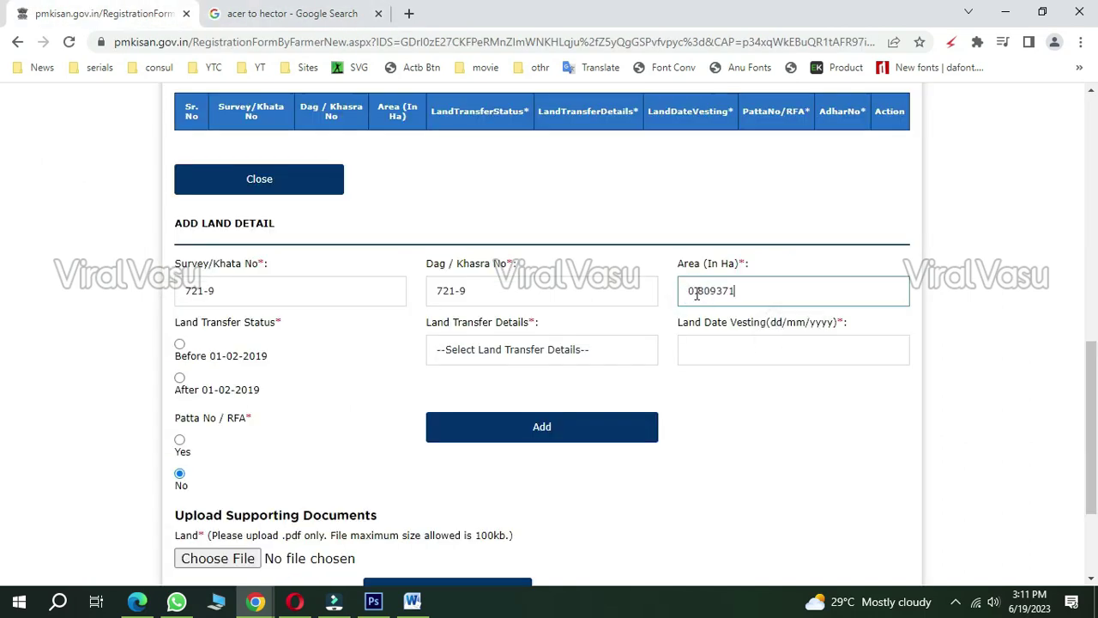
pyautogui.click(385, 309)
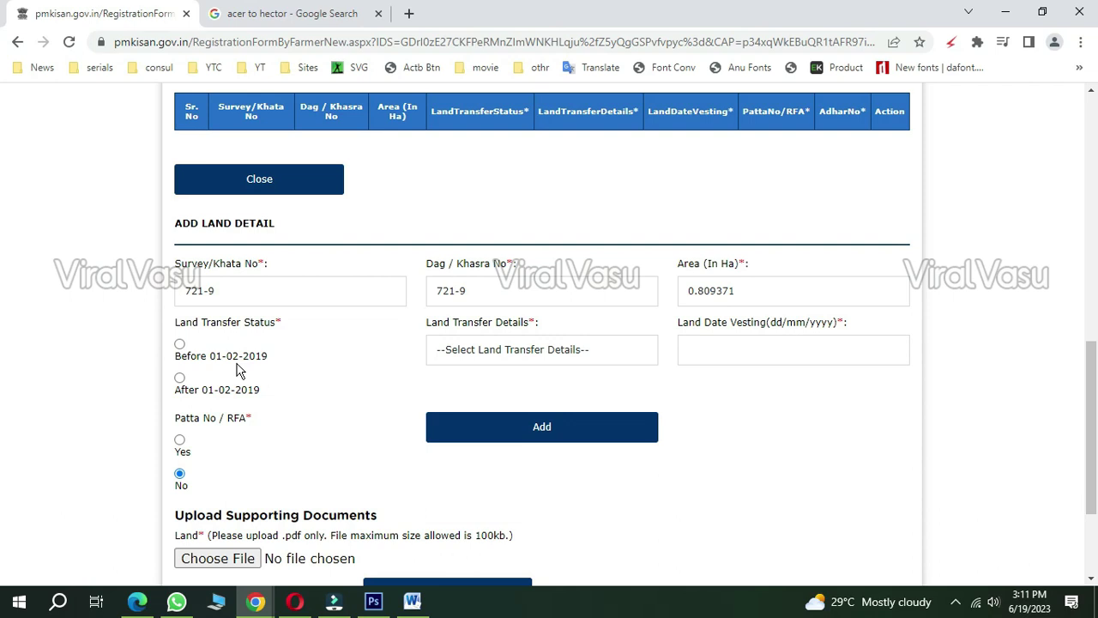
pyautogui.click(180, 344)
pyautogui.click(180, 378)
pyautogui.click(180, 441)
pyautogui.click(180, 475)
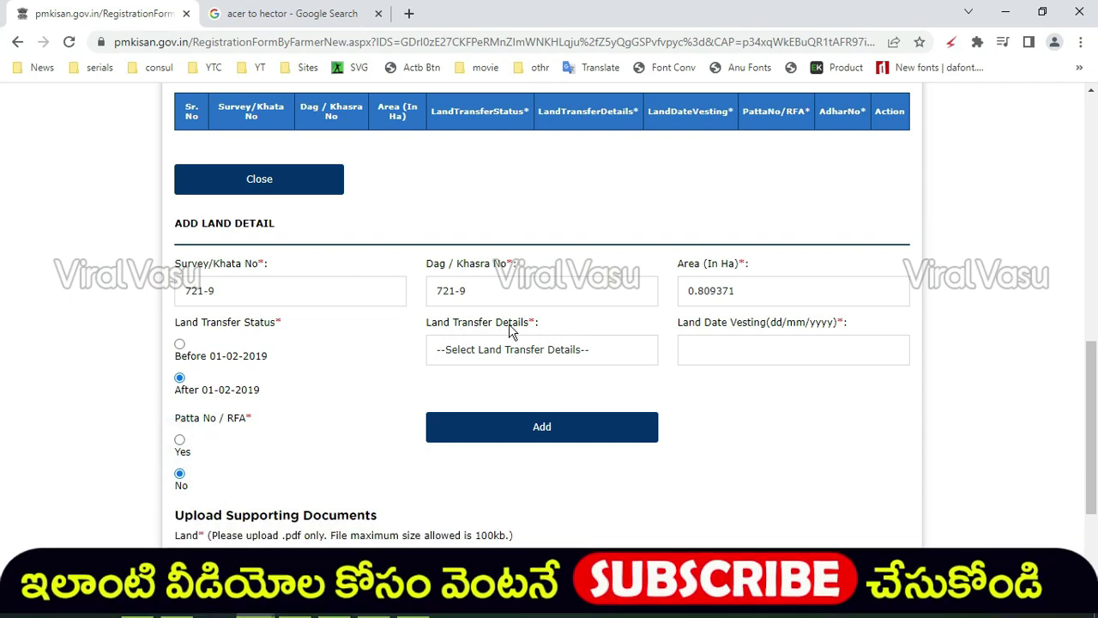
# - Choose Gifted as the Land Transfer Details
pyautogui.click(474, 353)
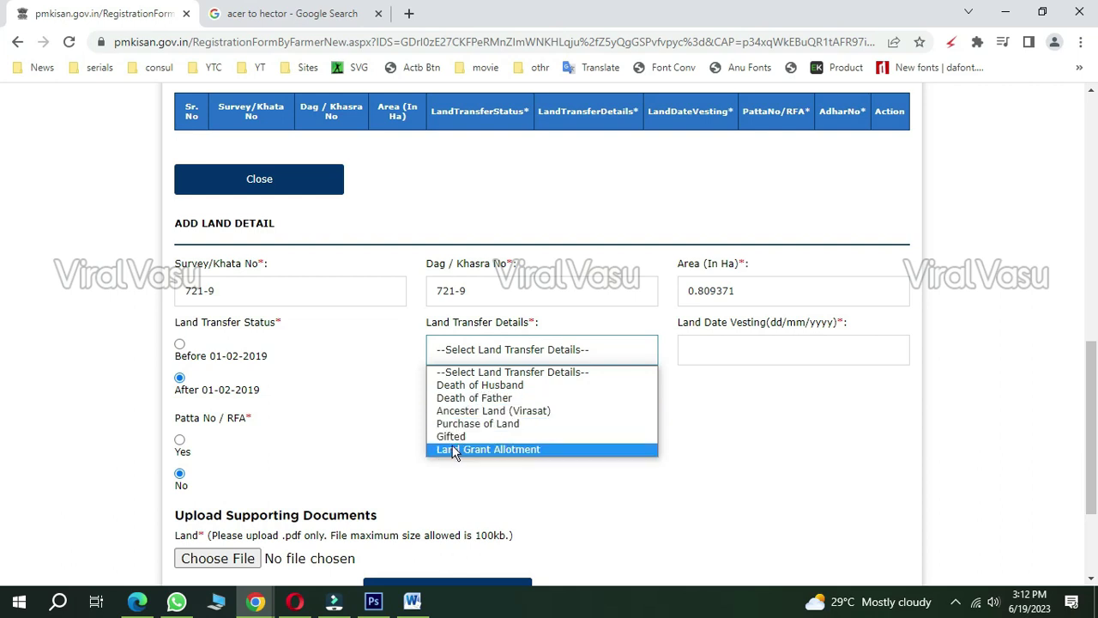
pyautogui.click(499, 435)
pyautogui.click(499, 434)
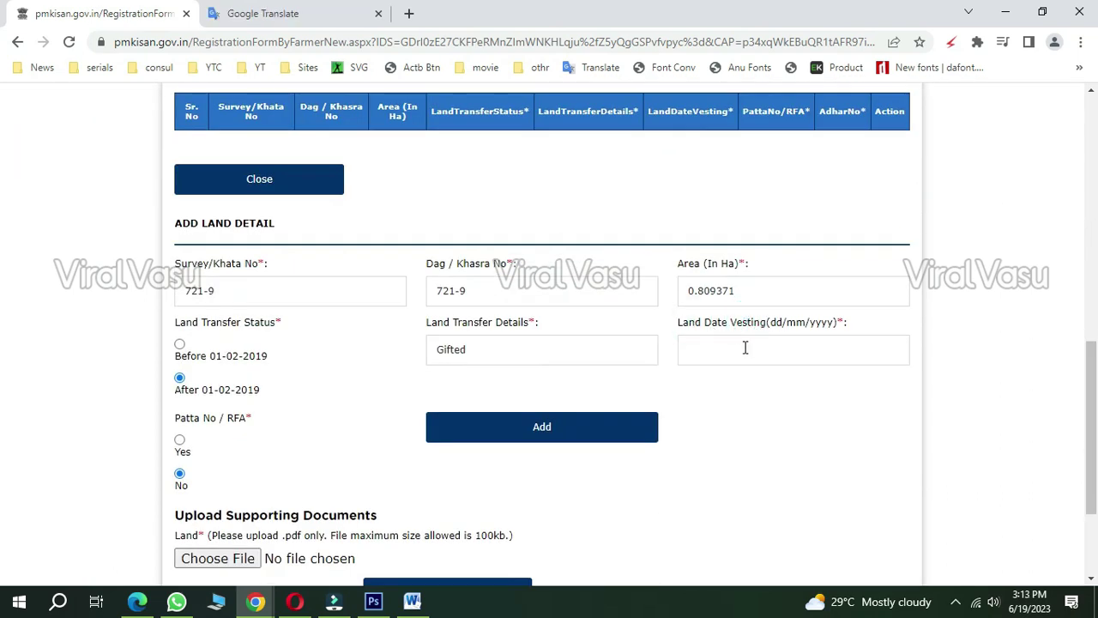
# - Enter land vesting date 29/05/2019 and add the land detail to the table
pyautogui.click(744, 348)
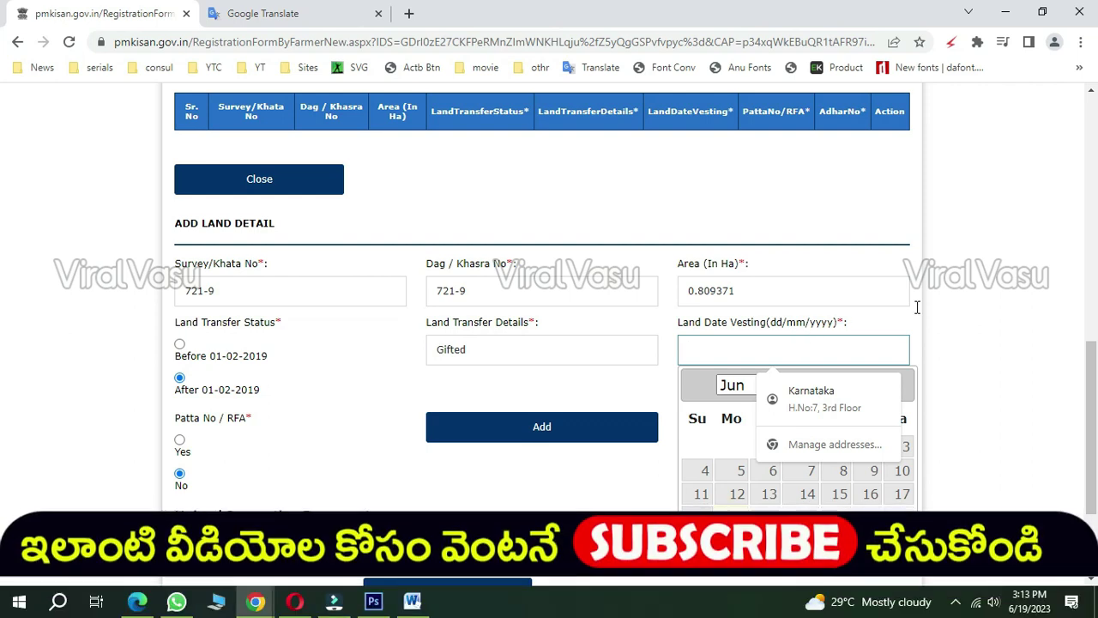
pyautogui.click(926, 312)
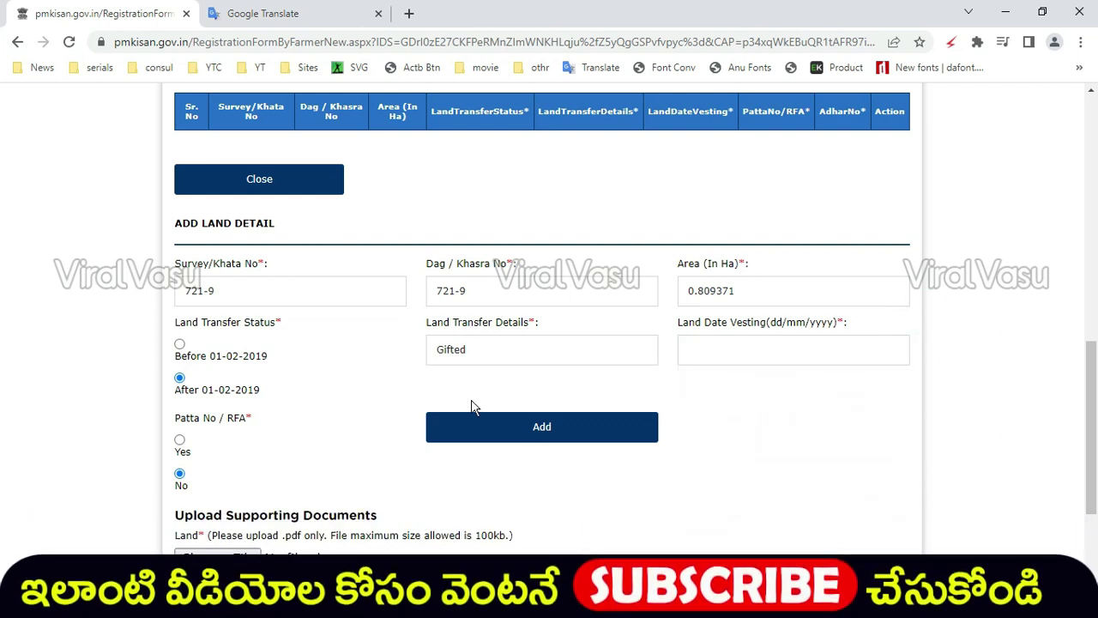
pyautogui.click(738, 350)
pyautogui.write('2019')
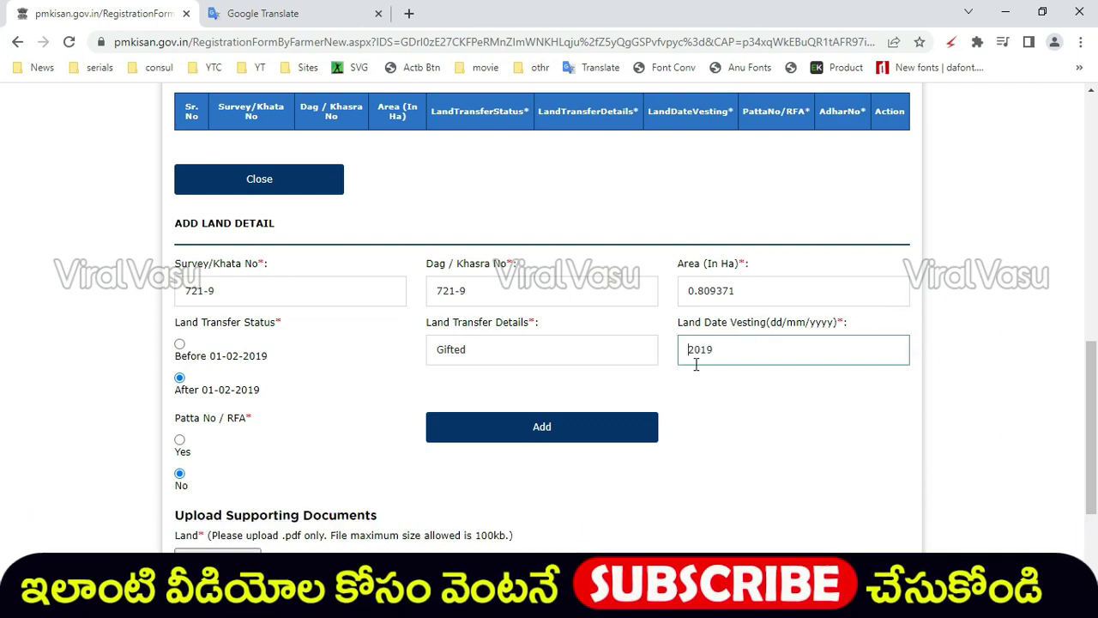
pyautogui.press('Home')
pyautogui.write('29/05/')
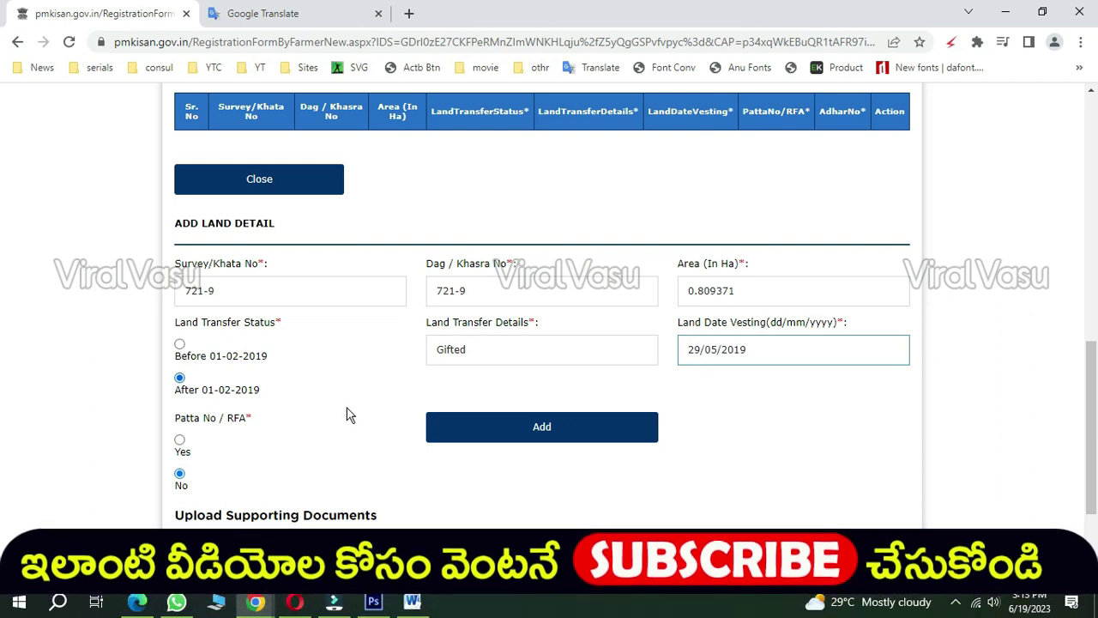
pyautogui.click(544, 429)
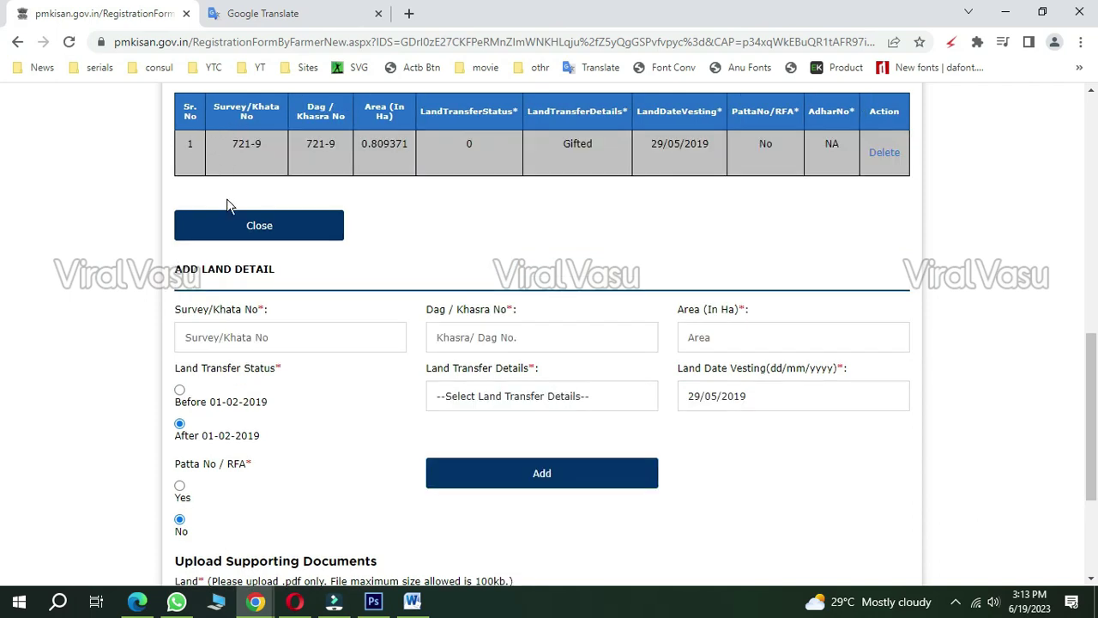
# - Review the 721-9 row values (0.809371, Gifted, 29/05/2019, NA) and close the entry form
pyautogui.doubleClick(244, 144)
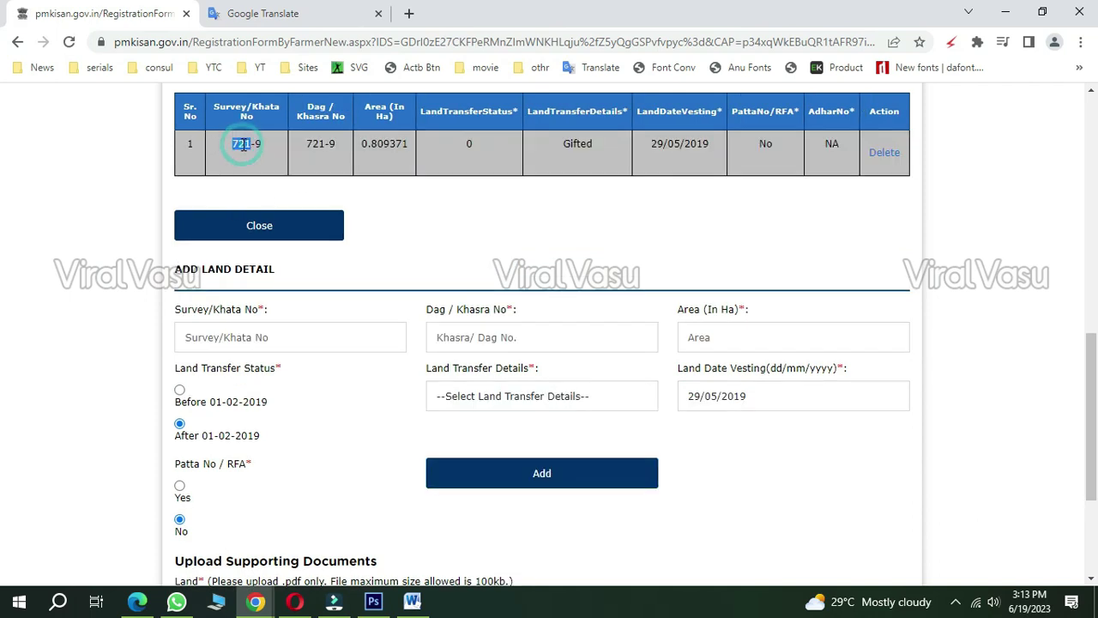
pyautogui.doubleClick(375, 139)
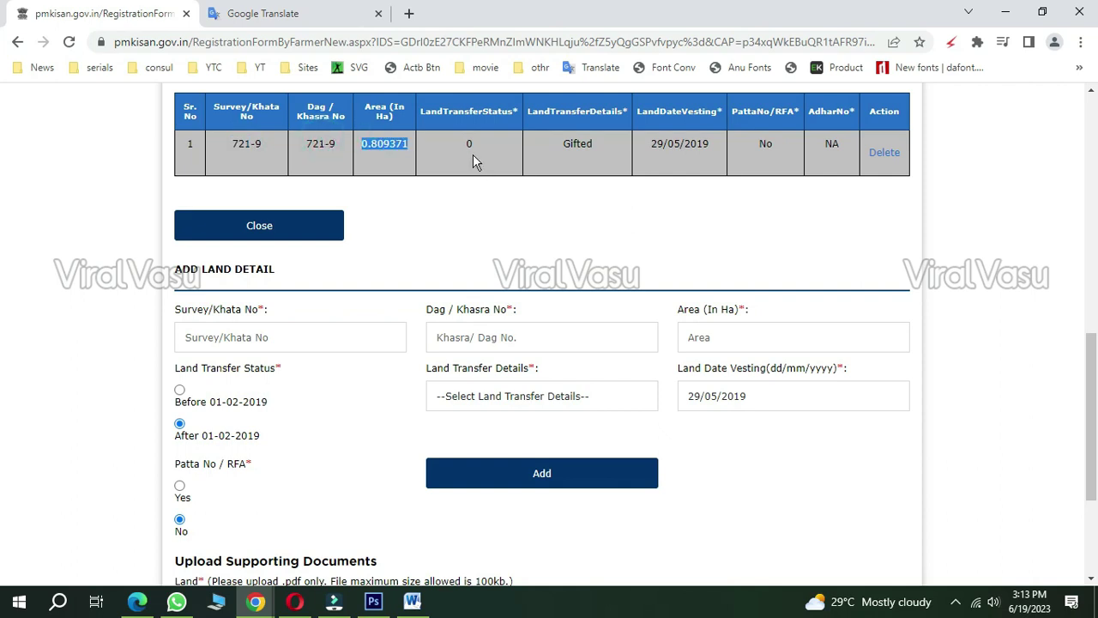
pyautogui.click(471, 141)
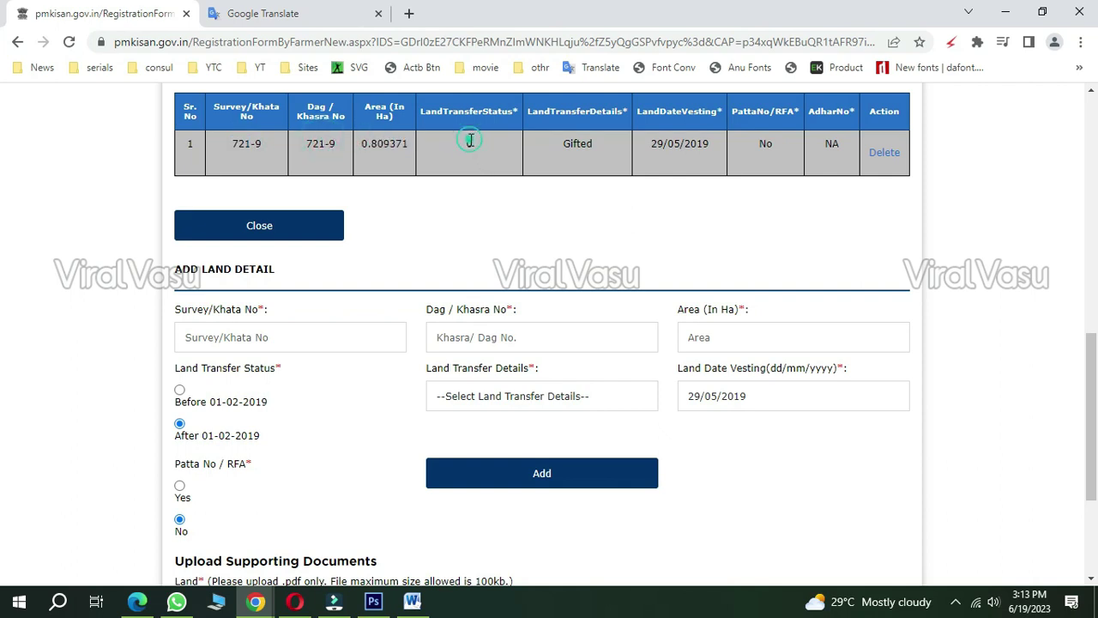
pyautogui.doubleClick(579, 142)
pyautogui.click(680, 144)
pyautogui.doubleClick(831, 144)
pyautogui.doubleClick(834, 142)
pyautogui.doubleClick(832, 144)
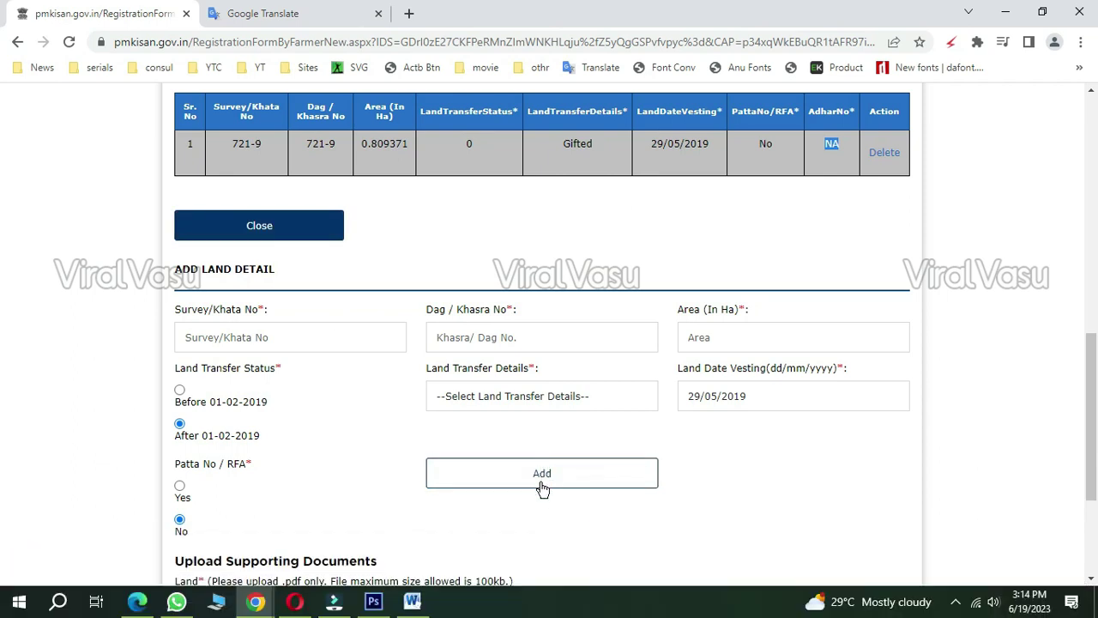
pyautogui.click(295, 230)
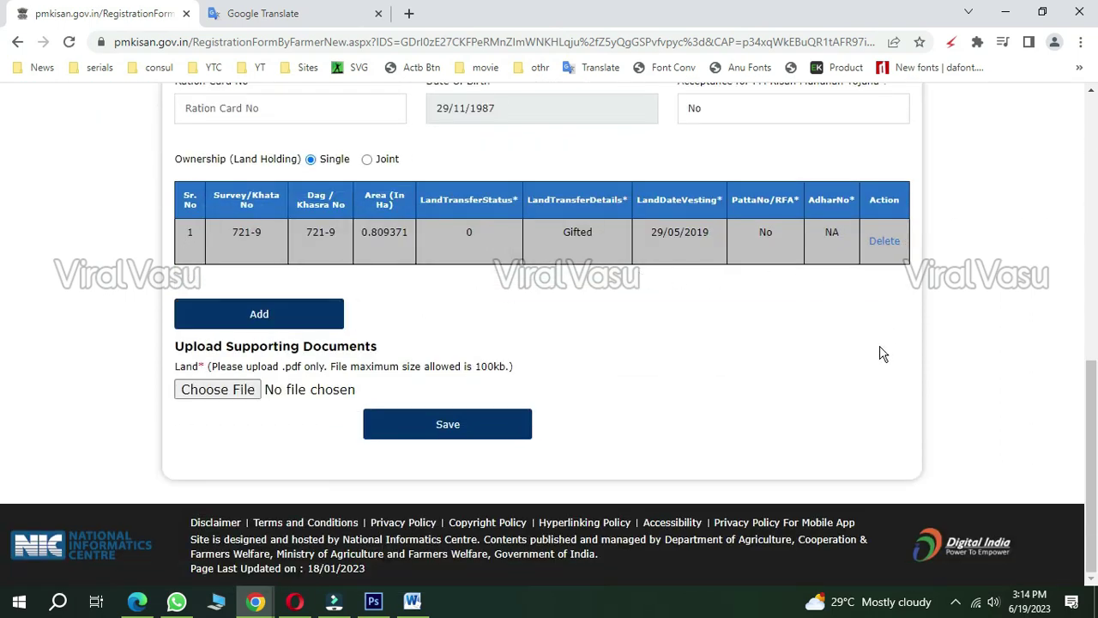
pyautogui.click(262, 315)
pyautogui.scroll(-3, 271, 236)
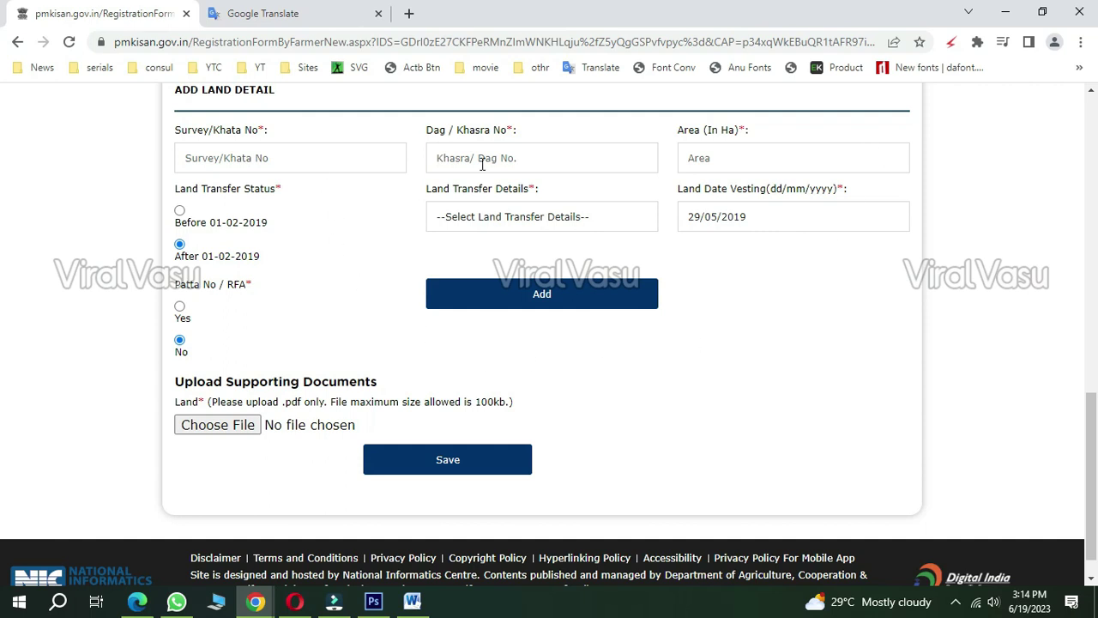
pyautogui.scroll(3, 713, 353)
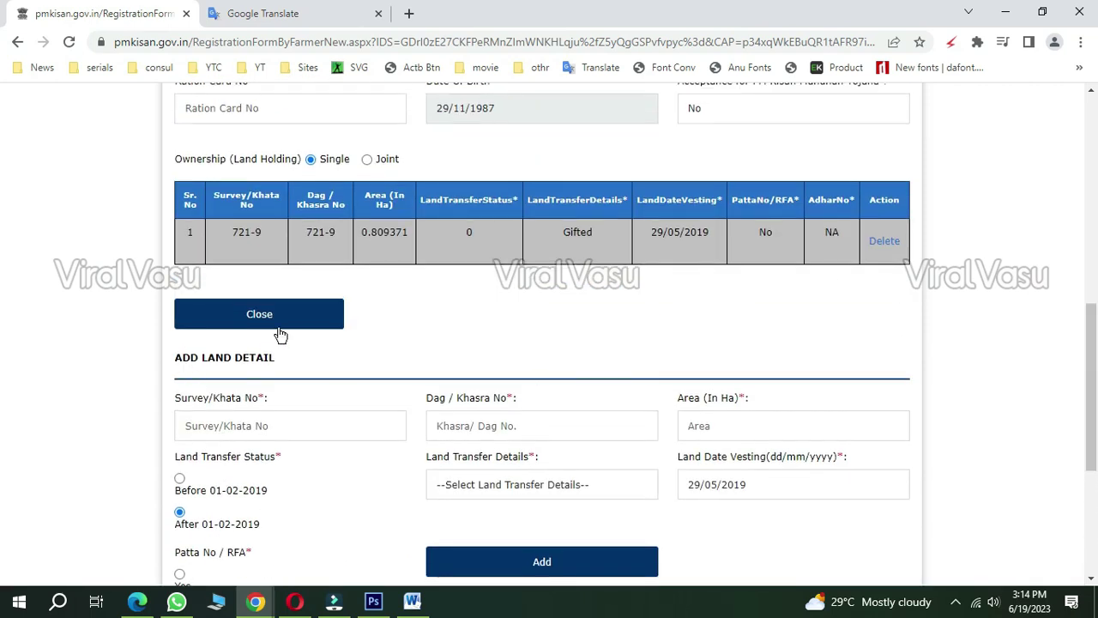
pyautogui.click(276, 323)
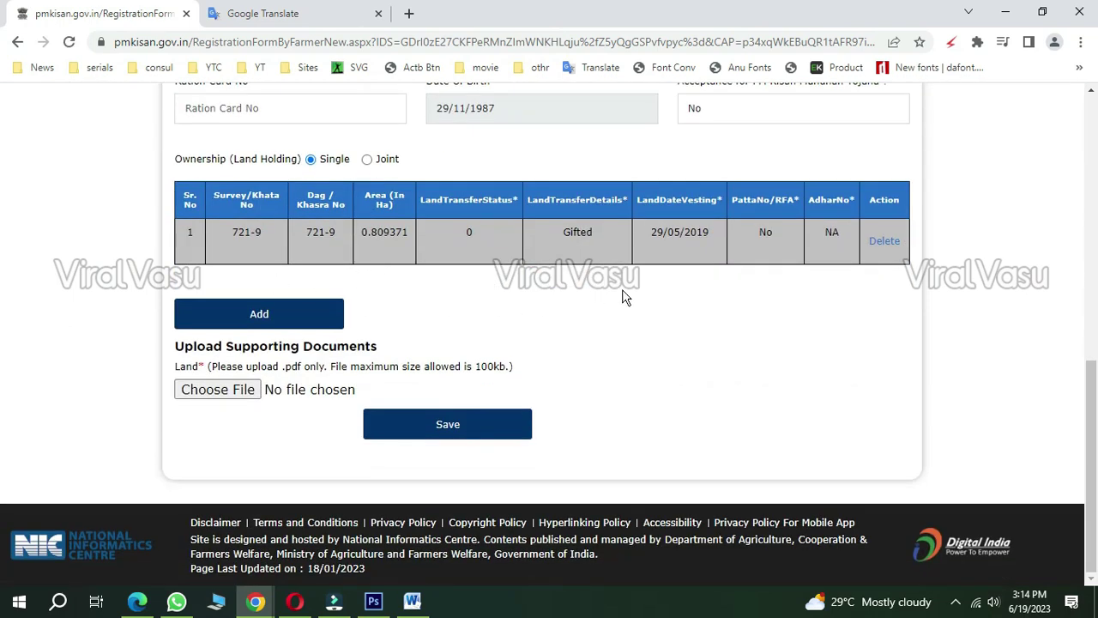
pyautogui.moveTo(203, 346); pyautogui.dragTo(347, 360)
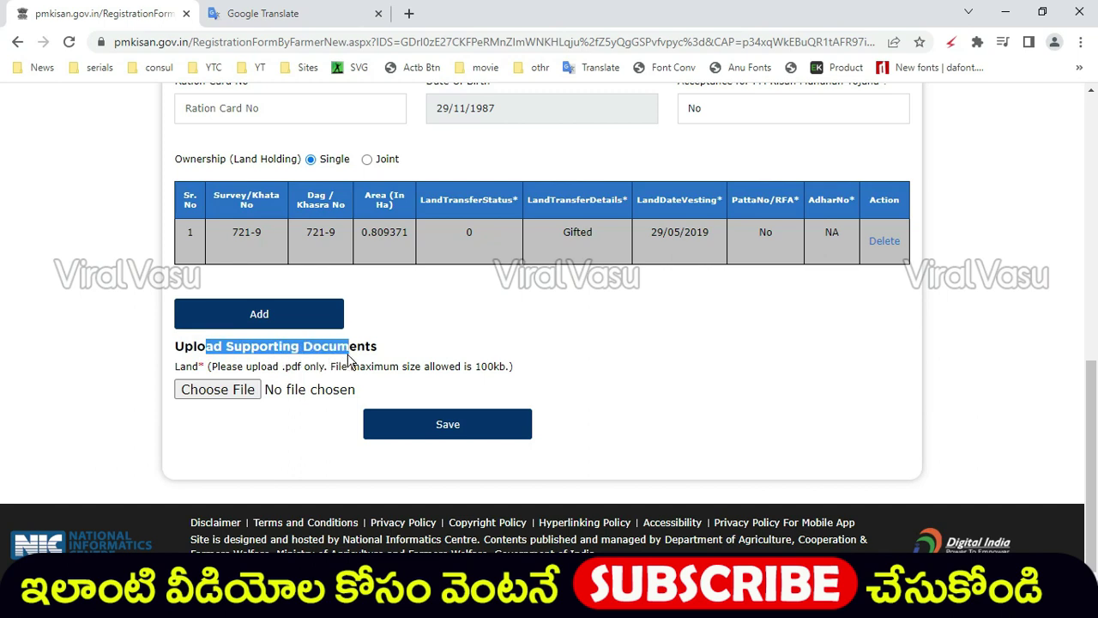
pyautogui.doubleClick(190, 368)
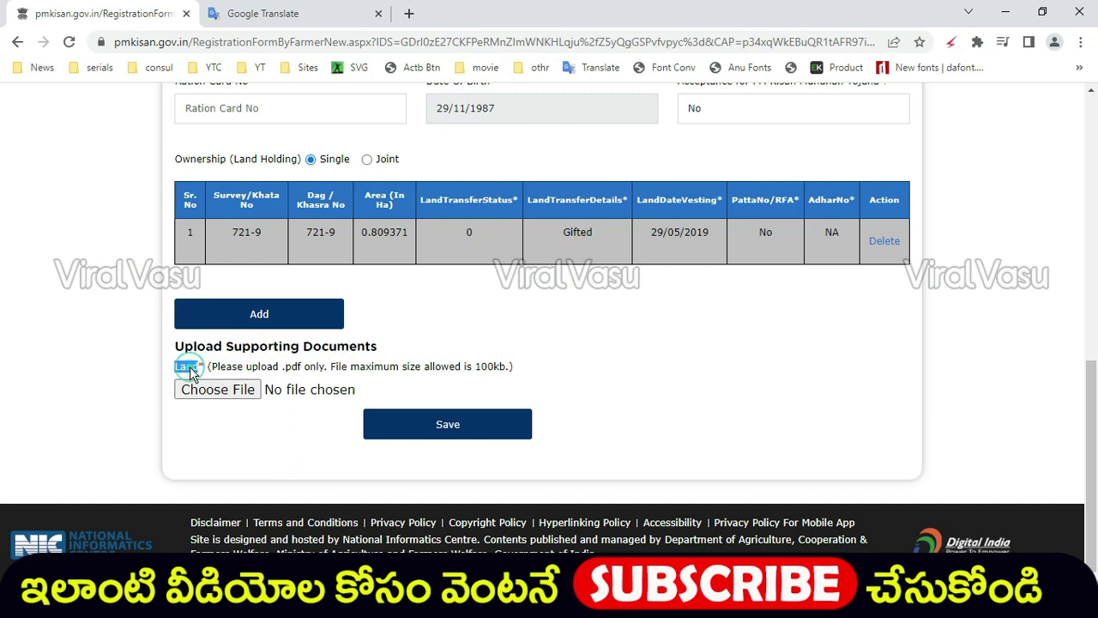
pyautogui.click(244, 369)
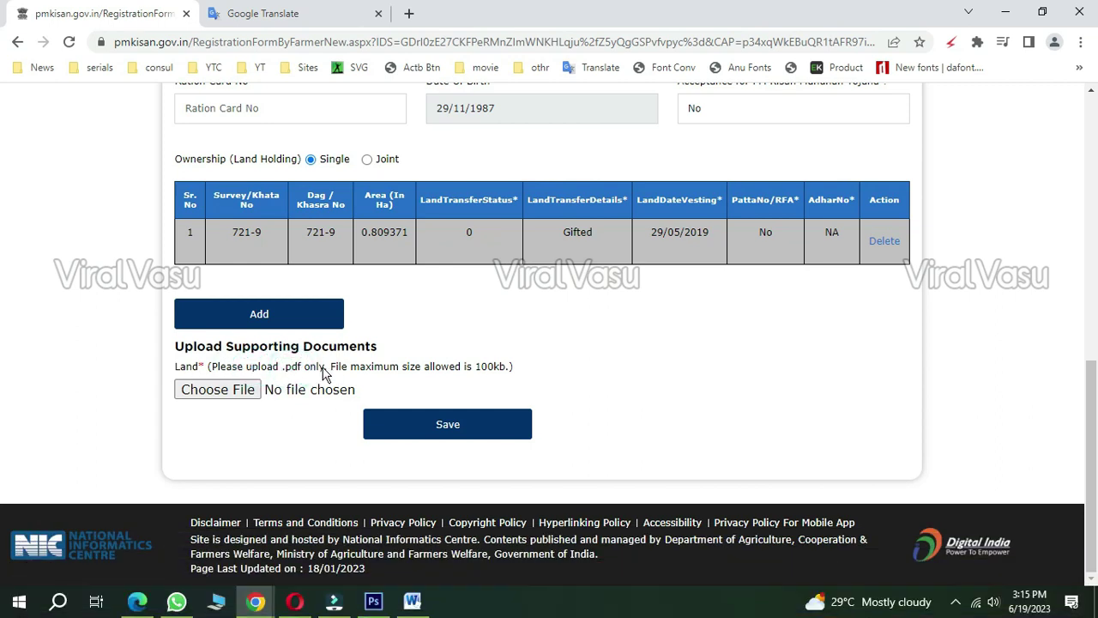
pyautogui.click(324, 365)
pyautogui.click(359, 365)
pyautogui.click(436, 364)
pyautogui.doubleClick(484, 364)
pyautogui.doubleClick(196, 369)
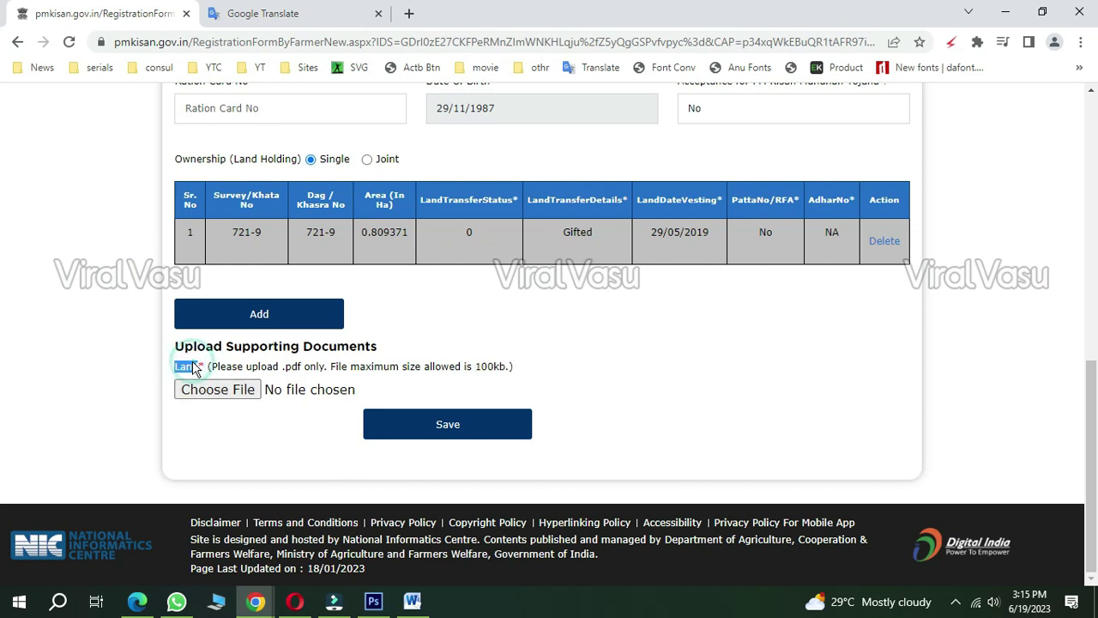
pyautogui.click(443, 292)
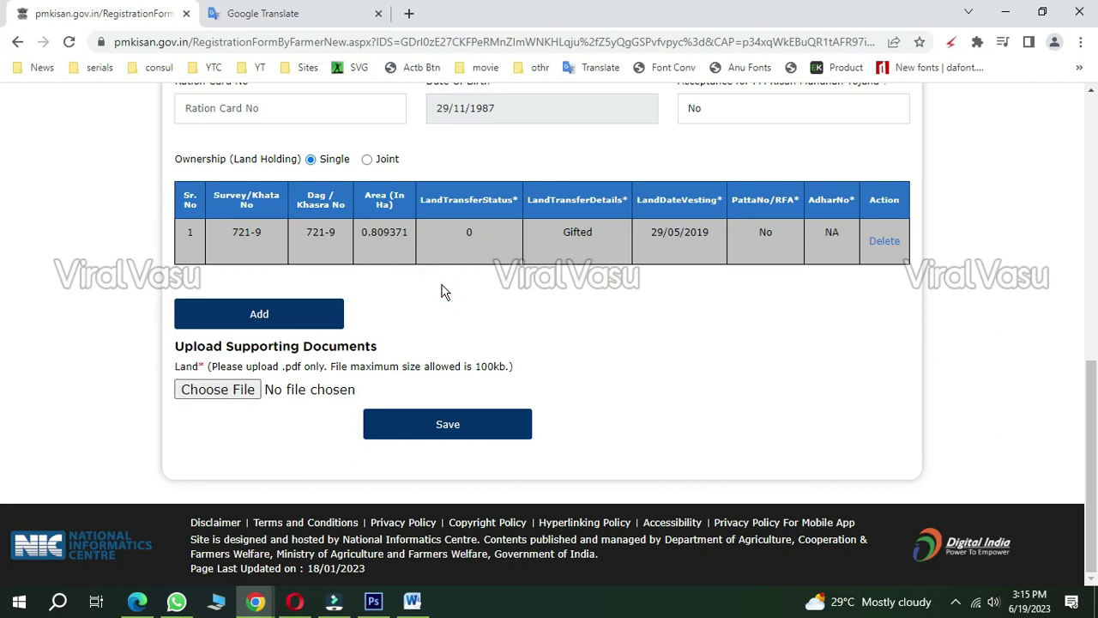
pyautogui.scroll(3, 449, 291)
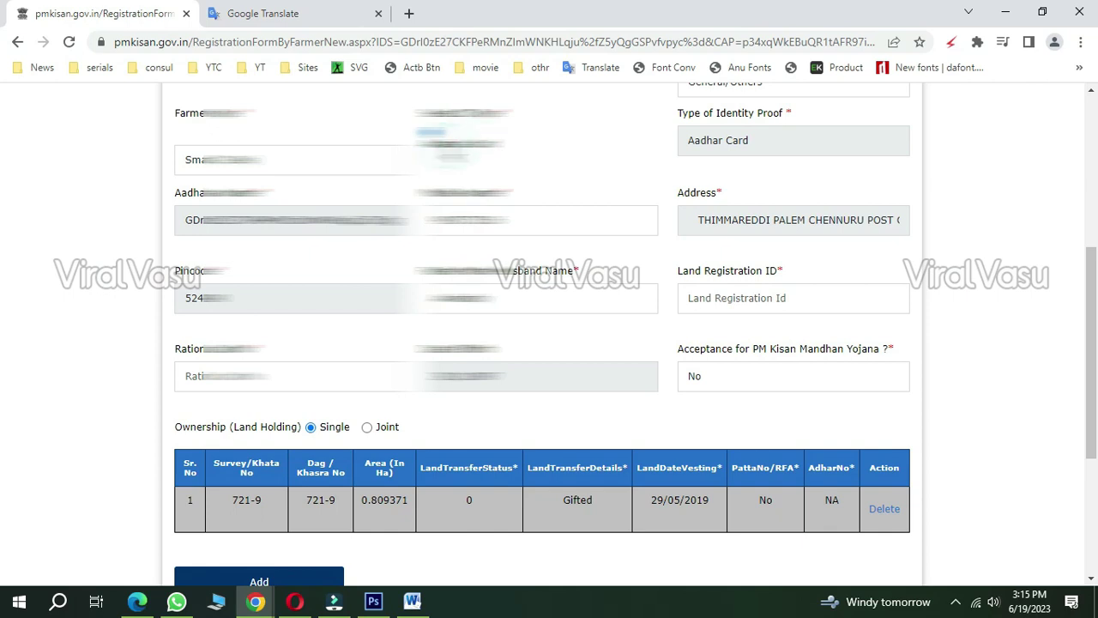
pyautogui.scroll(4, 531, 226)
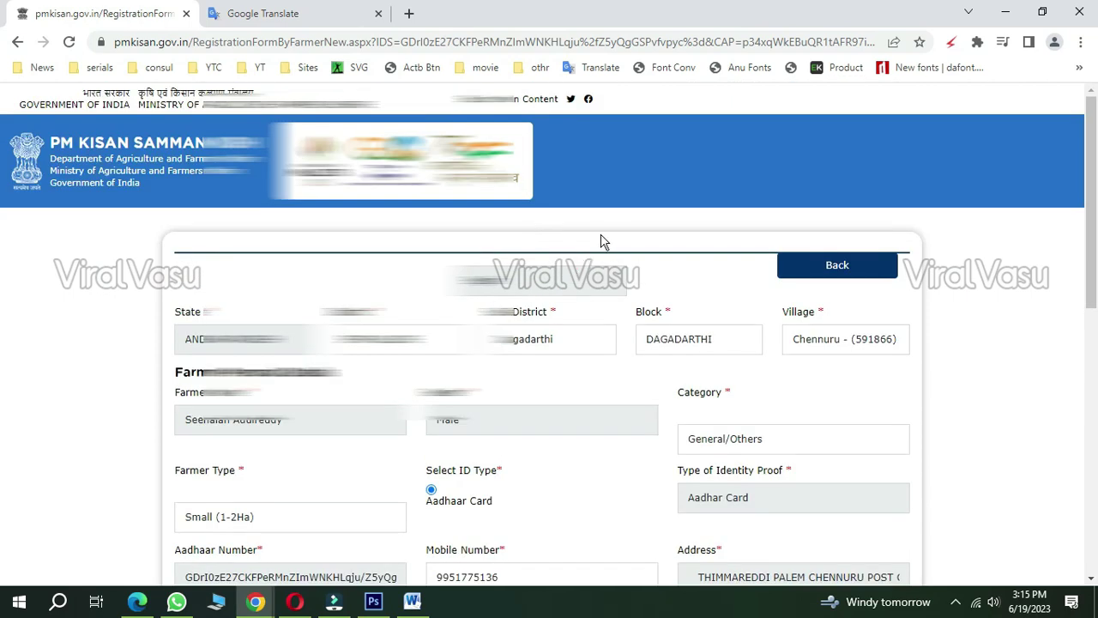
pyautogui.scroll(-8, 631, 257)
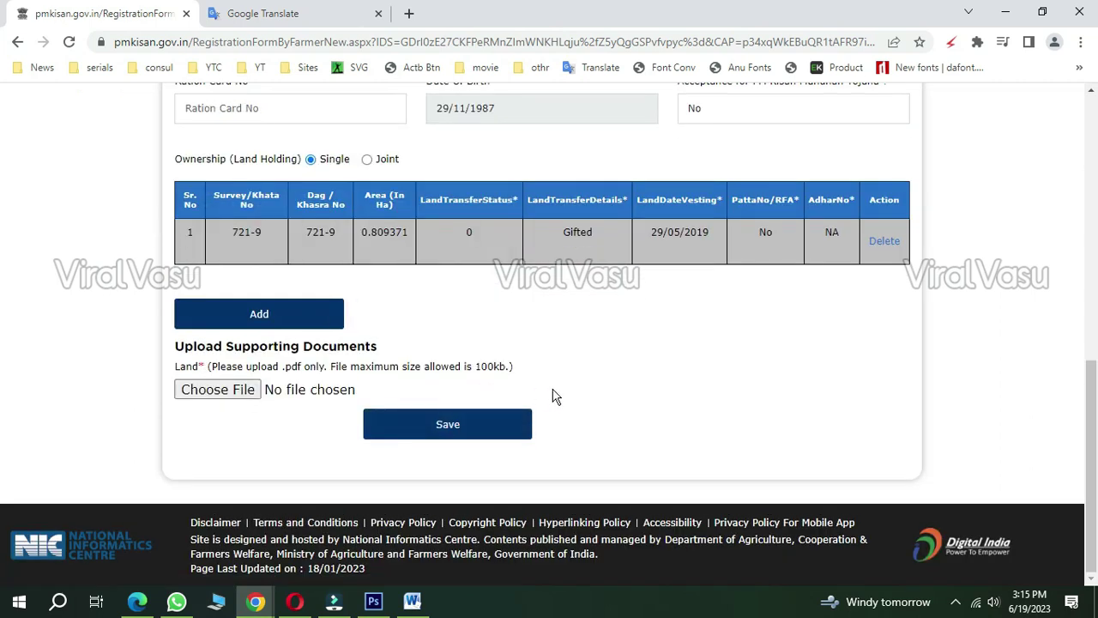